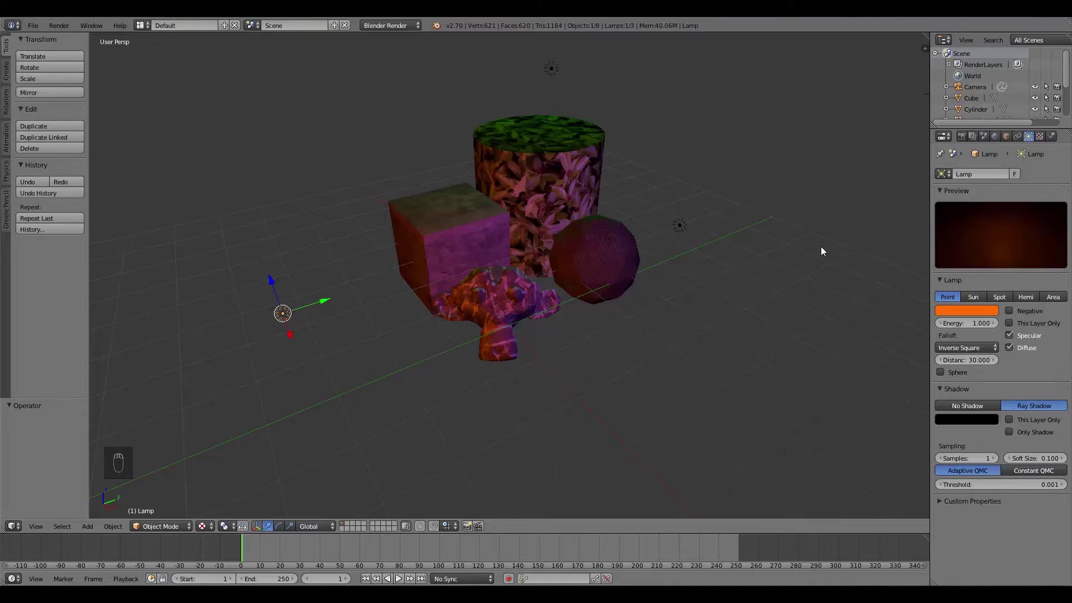
Step: Orbit around the scene, briefly selecting Lamp.001, to get a clear view of the props
{"action": "middle_click_drag", "start_coordinate": [820, 246], "coordinate": [578, 260]}
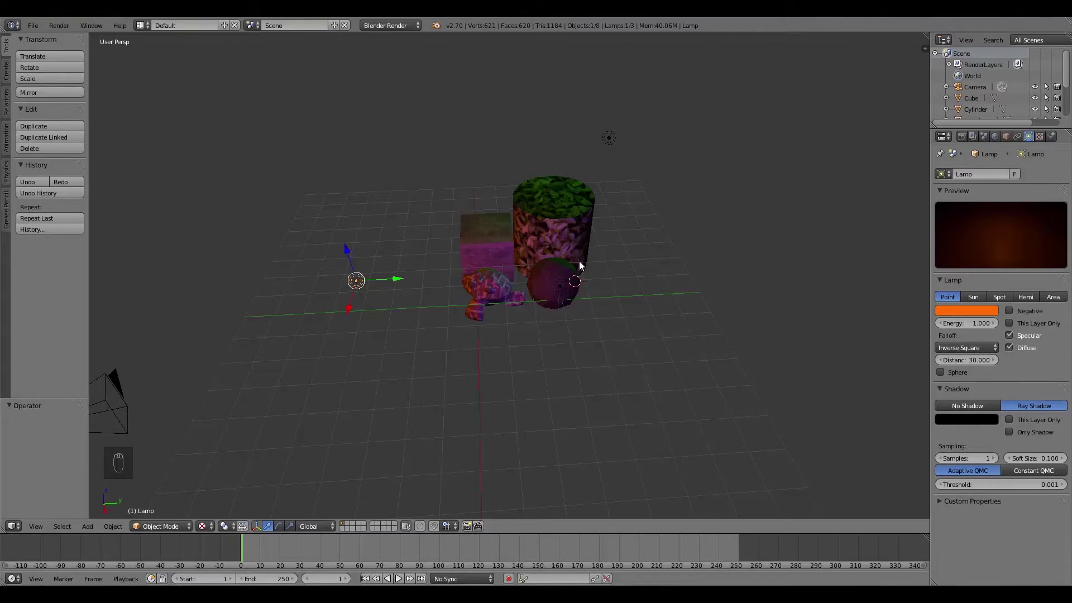
{"action": "middle_click_drag", "start_coordinate": [580, 265], "coordinate": [336, 208]}
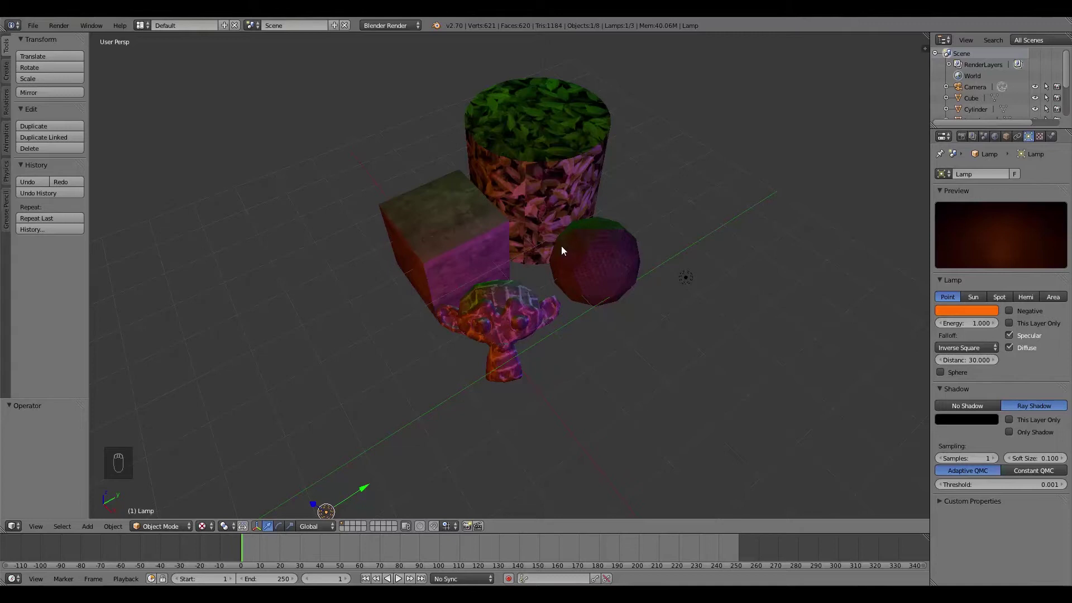
{"action": "middle_click_drag", "start_coordinate": [563, 251], "coordinate": [616, 355]}
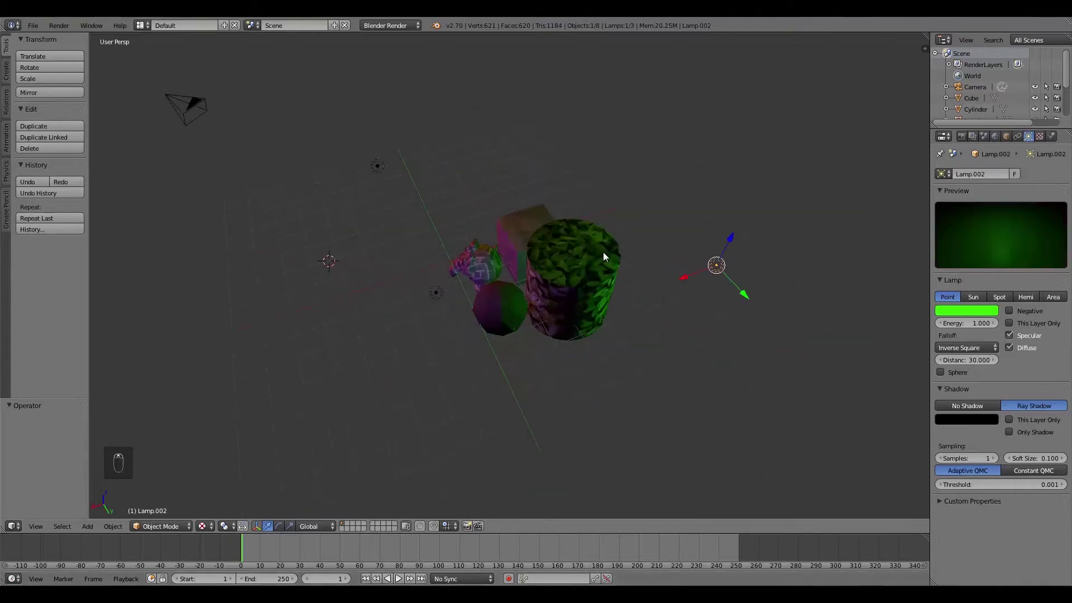
{"action": "middle_click_drag", "start_coordinate": [604, 254], "coordinate": [489, 265]}
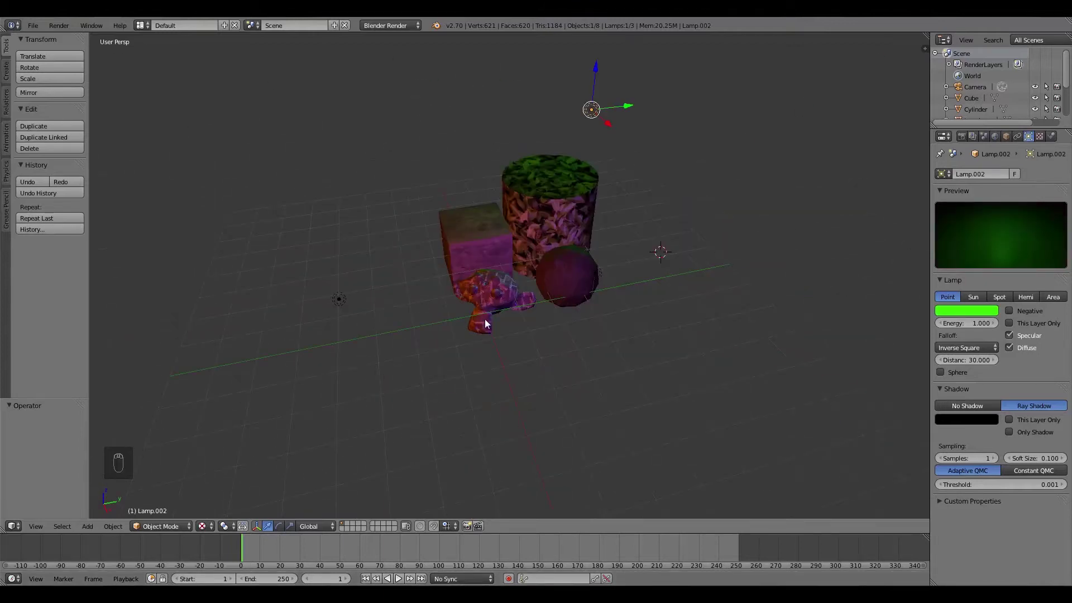
{"action": "middle_click_drag", "start_coordinate": [501, 326], "coordinate": [594, 251]}
{"action": "right_click", "coordinate": [614, 201]}
{"action": "middle_click_drag", "start_coordinate": [510, 247], "coordinate": [539, 215]}
{"action": "middle_click_drag", "start_coordinate": [416, 310], "coordinate": [526, 271]}
{"action": "middle_click_drag", "start_coordinate": [497, 333], "coordinate": [504, 220]}
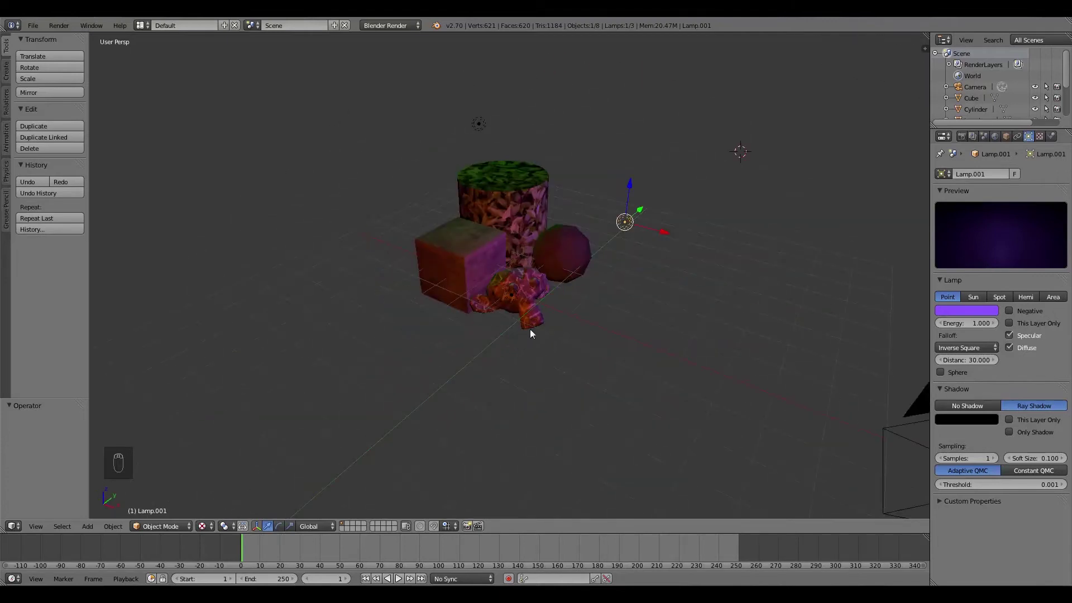
{"action": "middle_click_drag", "start_coordinate": [574, 255], "coordinate": [574, 286]}
Step: Join the monkey head, sphere, cylinder and cube into one mesh with Ctrl+J
{"action": "right_click", "coordinate": [497, 316]}
{"action": "right_click", "coordinate": [601, 256], "text": "shift"}
{"action": "right_click", "coordinate": [556, 173], "text": "shift"}
{"action": "right_click", "coordinate": [485, 192], "text": "shift"}
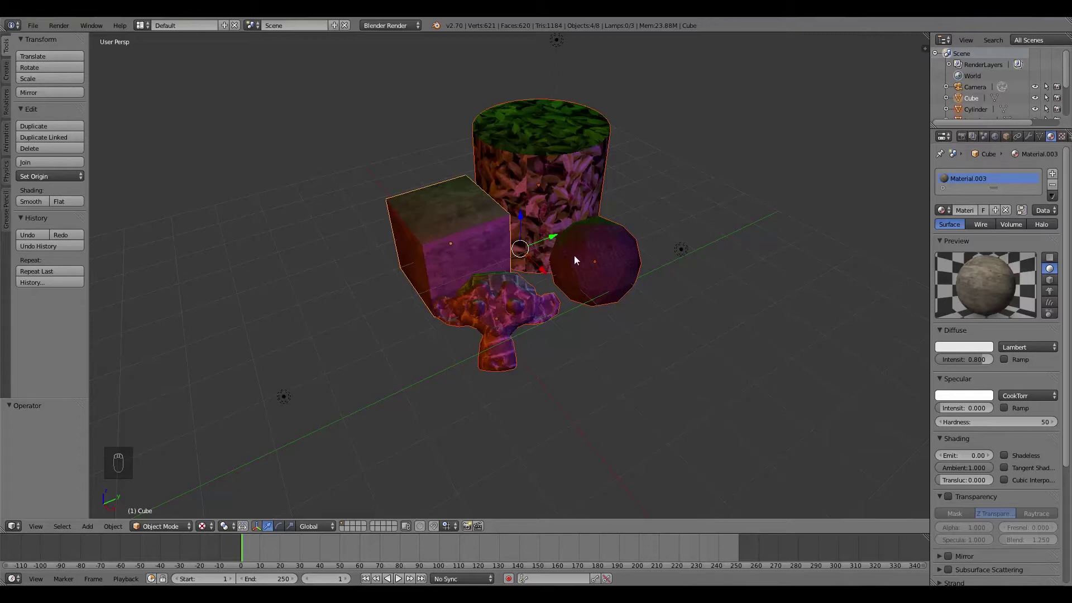
{"action": "key", "text": "ctrl+j"}
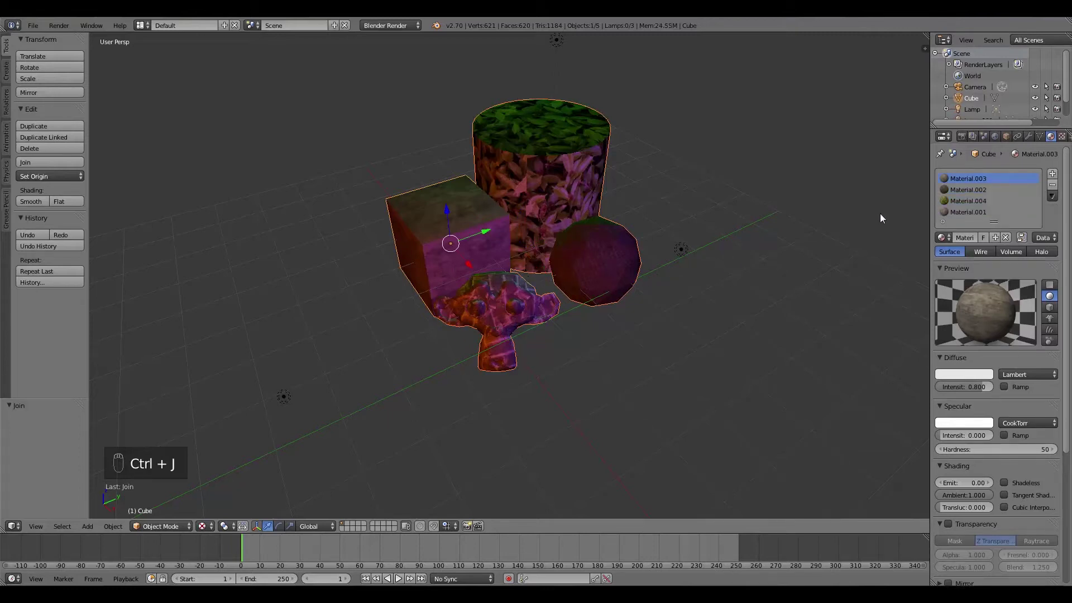
Step: Rename the joined object to prop in the Object properties
{"action": "left_click", "coordinate": [1006, 137]}
{"action": "left_click", "coordinate": [995, 175]}
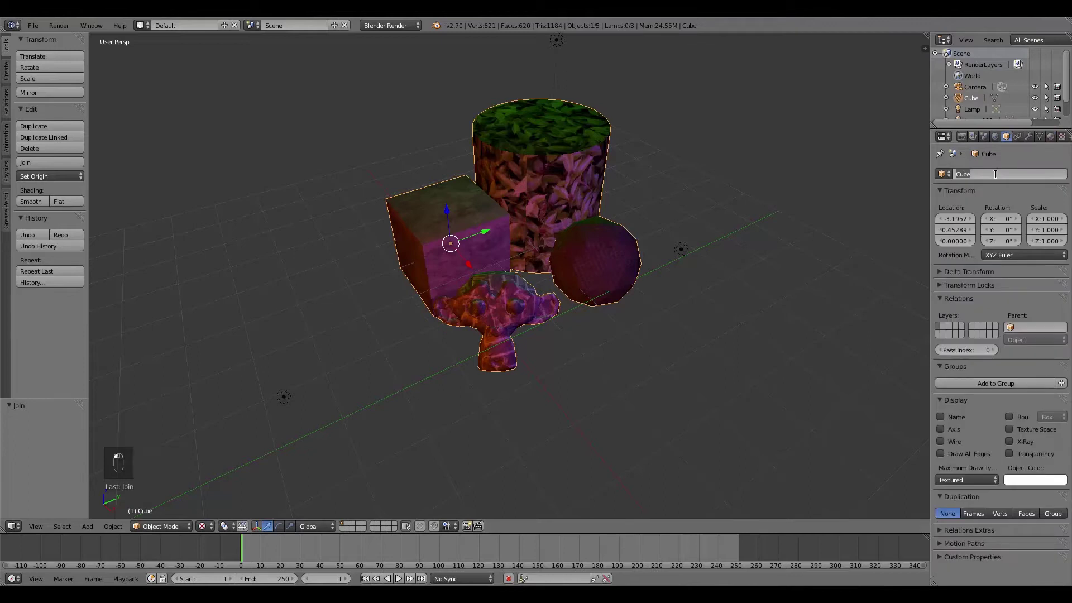
{"action": "type", "text": "fp"}
{"action": "type", "text": "prop"}
{"action": "left_click", "coordinate": [633, 193]}
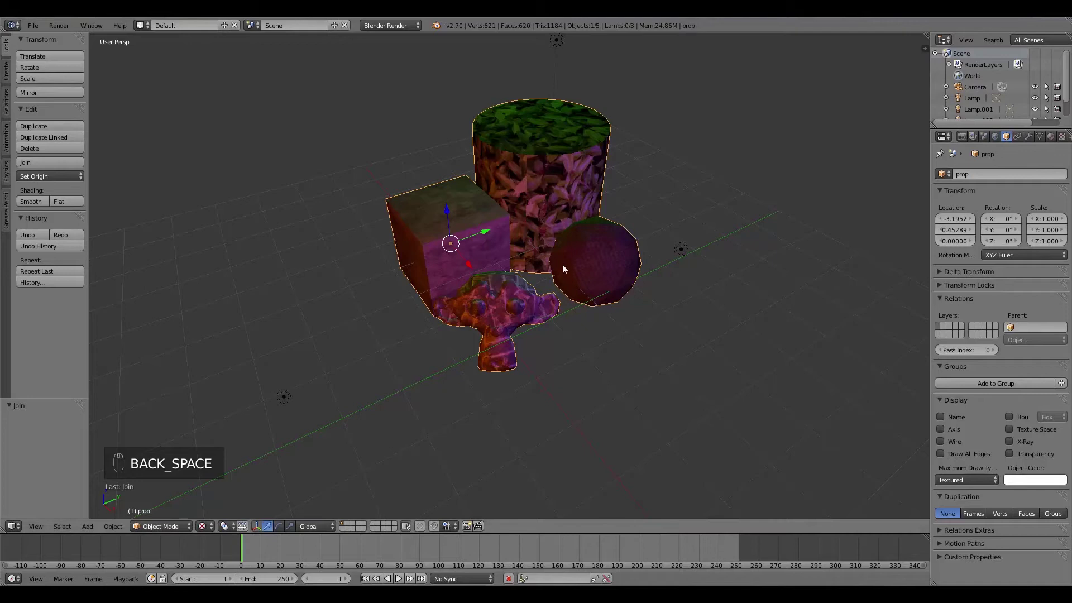
{"action": "middle_click_drag", "start_coordinate": [570, 271], "coordinate": [591, 304]}
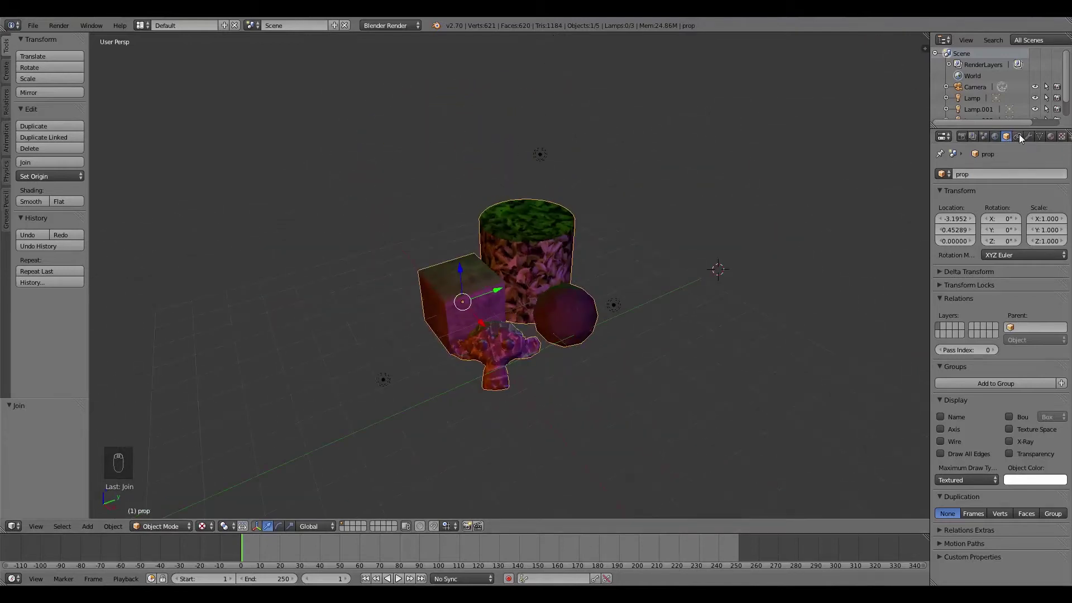
Step: Rename the prop mesh's UVMap to TextureUV in the Object Data properties
{"action": "left_click", "coordinate": [1040, 136]}
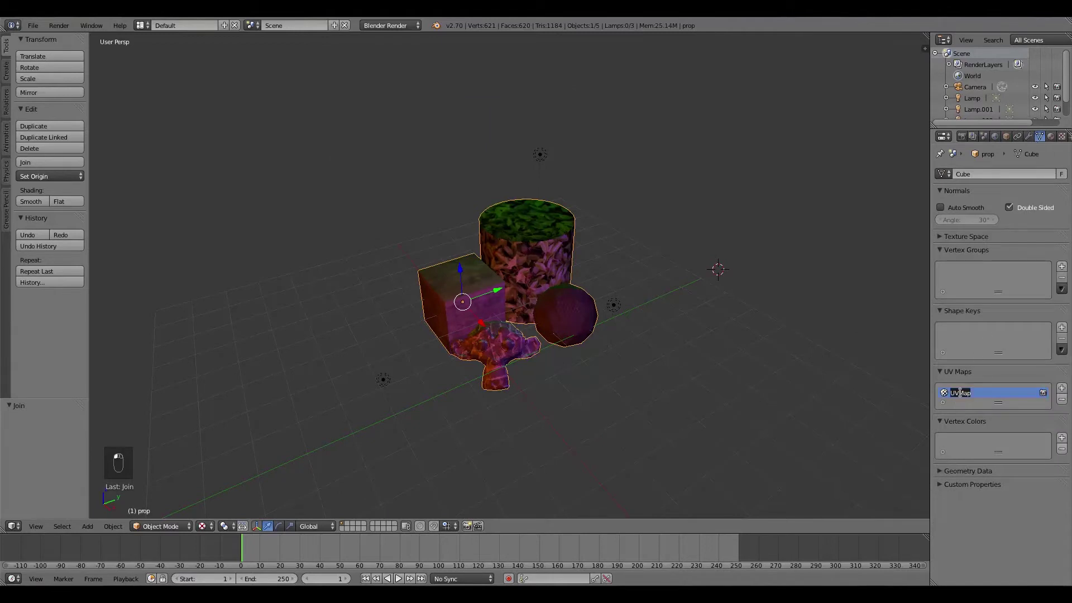
{"action": "type", "text": "TextureUV"}
{"action": "key", "text": "Return"}
Step: Map the first material's concrete texture through the TextureUV map
{"action": "left_click", "coordinate": [1050, 136]}
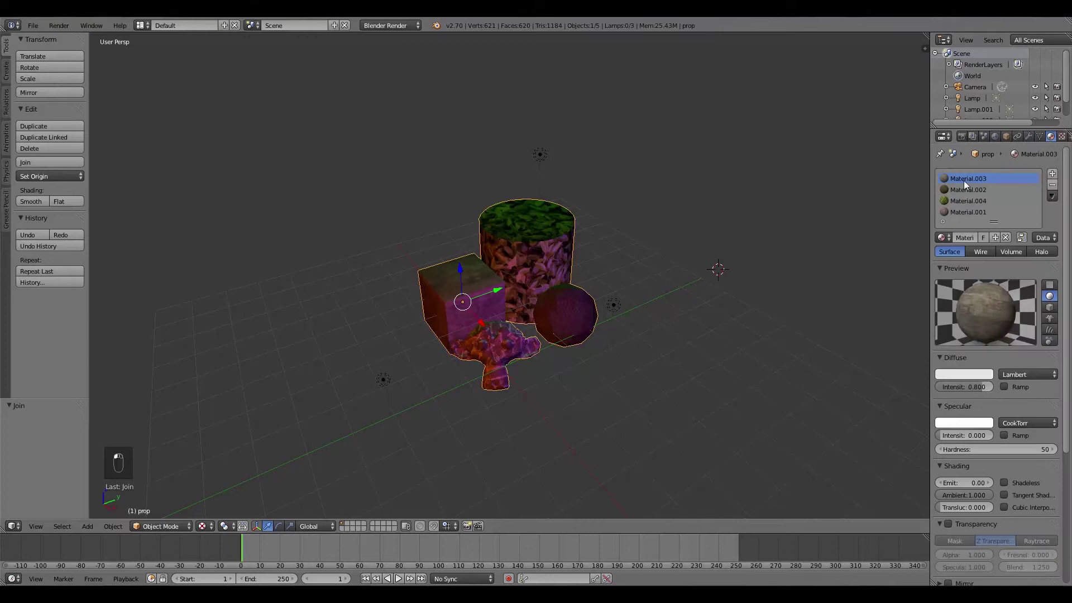
{"action": "left_click", "coordinate": [1061, 137]}
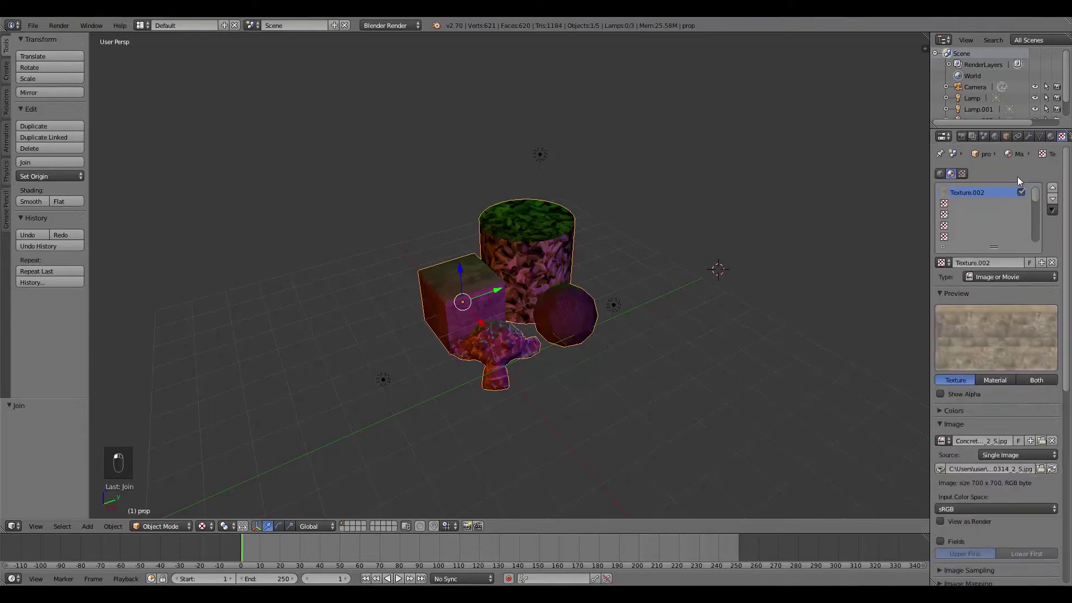
{"action": "scroll", "coordinate": [971, 334], "scroll_direction": "down", "scroll_amount": 8}
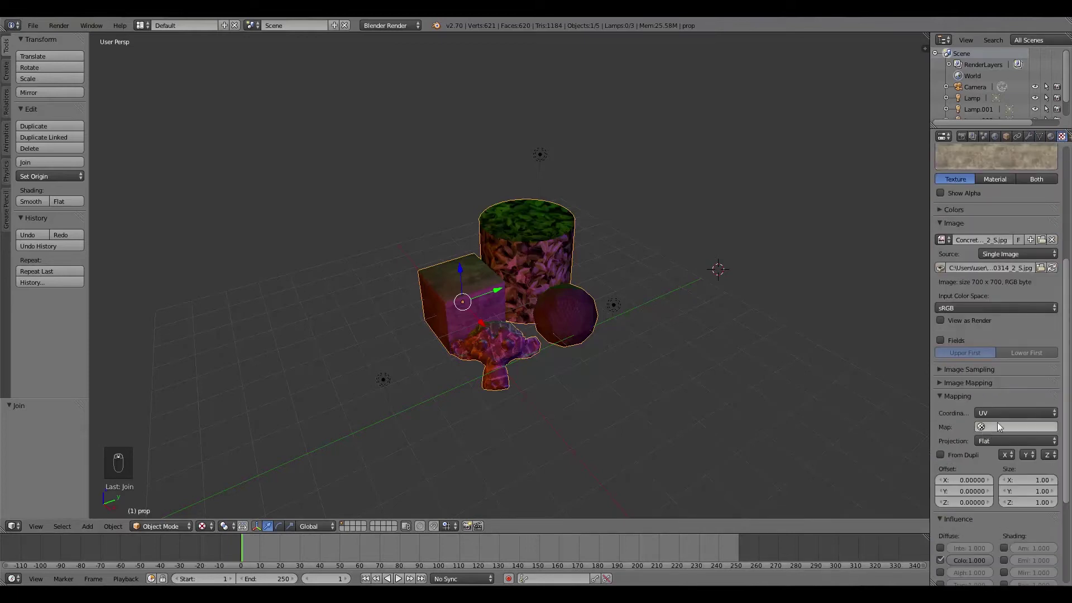
{"action": "left_click", "coordinate": [992, 427]}
{"action": "left_click", "coordinate": [992, 444]}
Step: Check Material.002's texture, then map the hedge texture through TextureUV
{"action": "left_click", "coordinate": [1052, 136]}
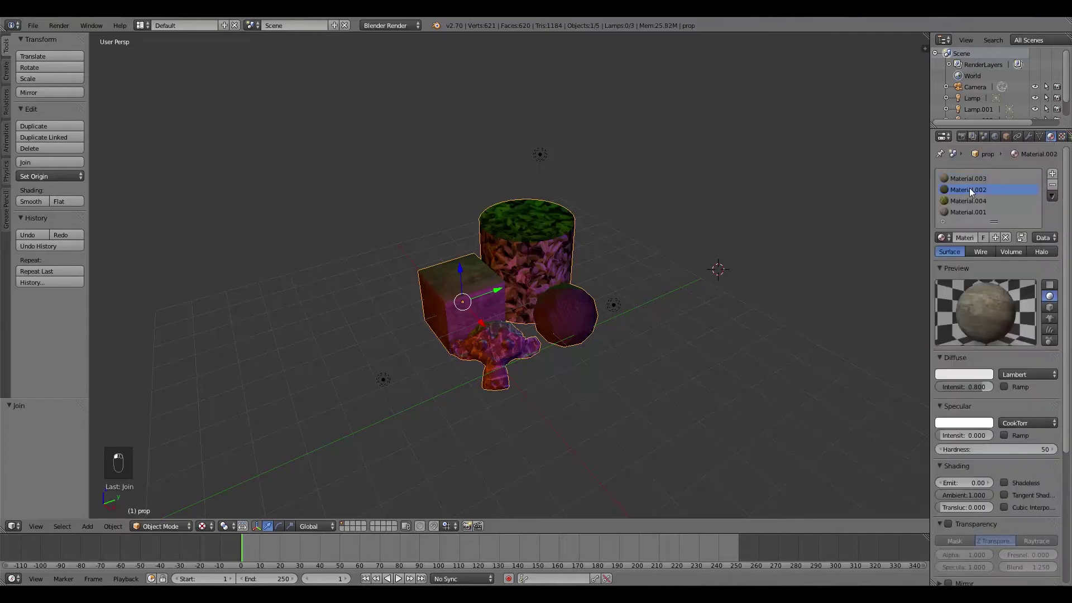
{"action": "left_click", "coordinate": [1060, 137]}
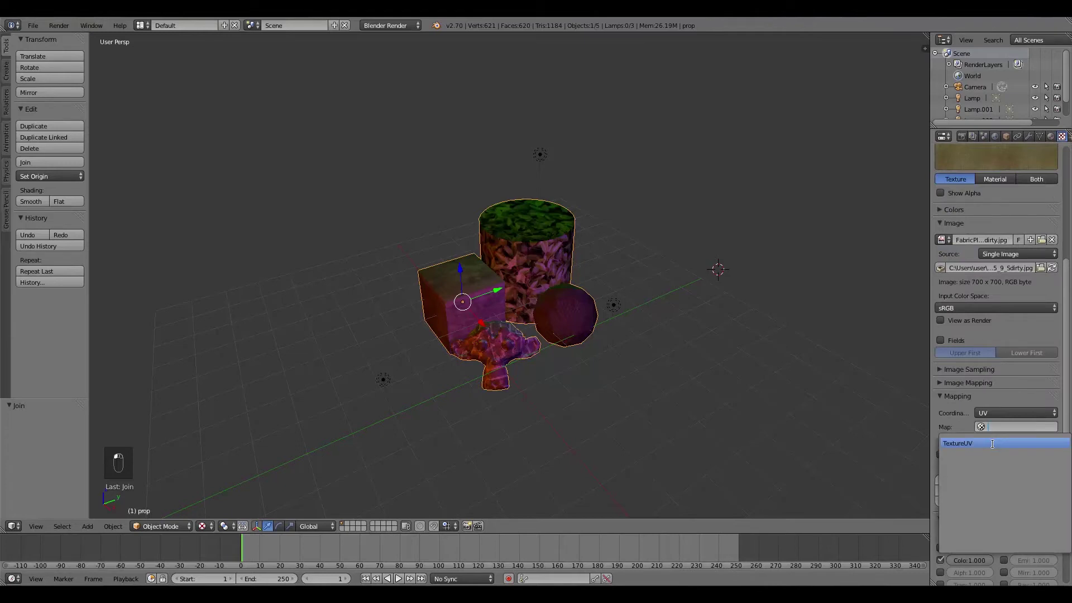
{"action": "left_click", "coordinate": [1049, 137]}
{"action": "left_click", "coordinate": [985, 203]}
{"action": "left_click", "coordinate": [1061, 137]}
{"action": "left_click", "coordinate": [1010, 425]}
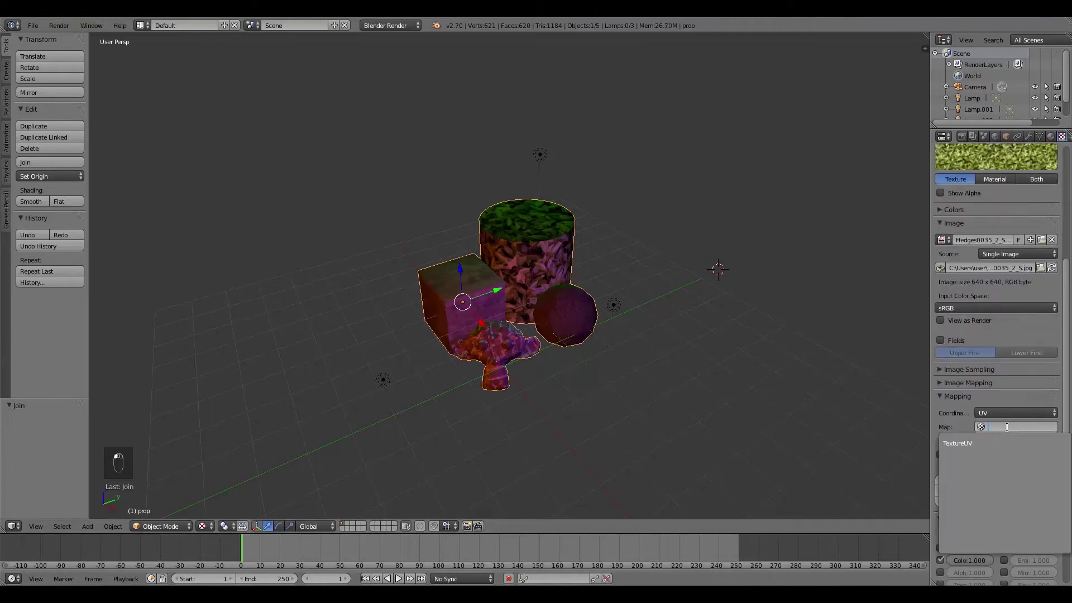
{"action": "left_click", "coordinate": [1000, 445]}
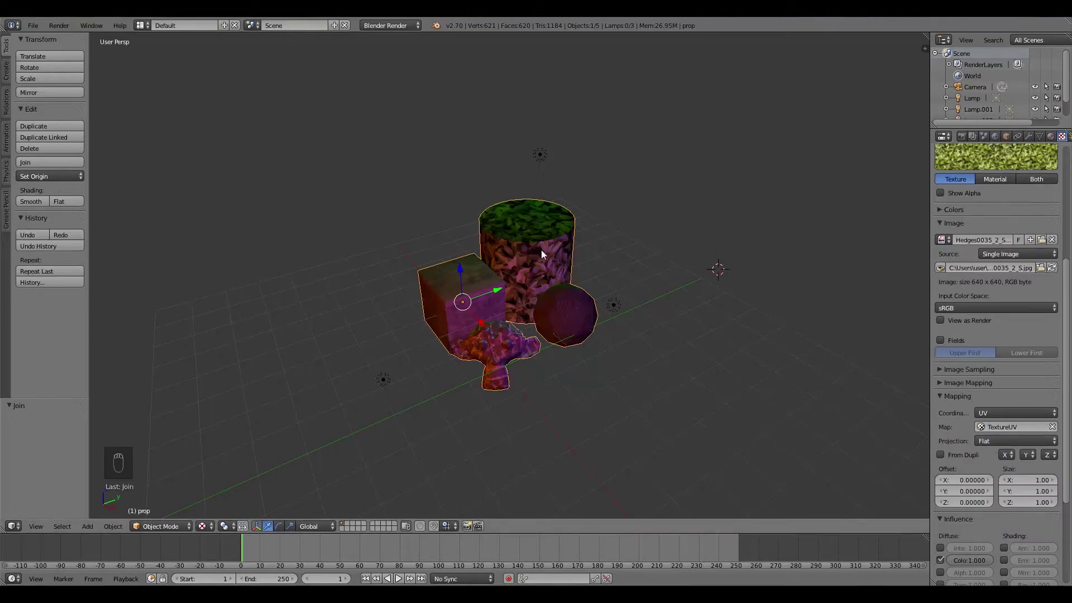
Step: Map Material.001's brick texture through TextureUV
{"action": "left_click", "coordinate": [1050, 137]}
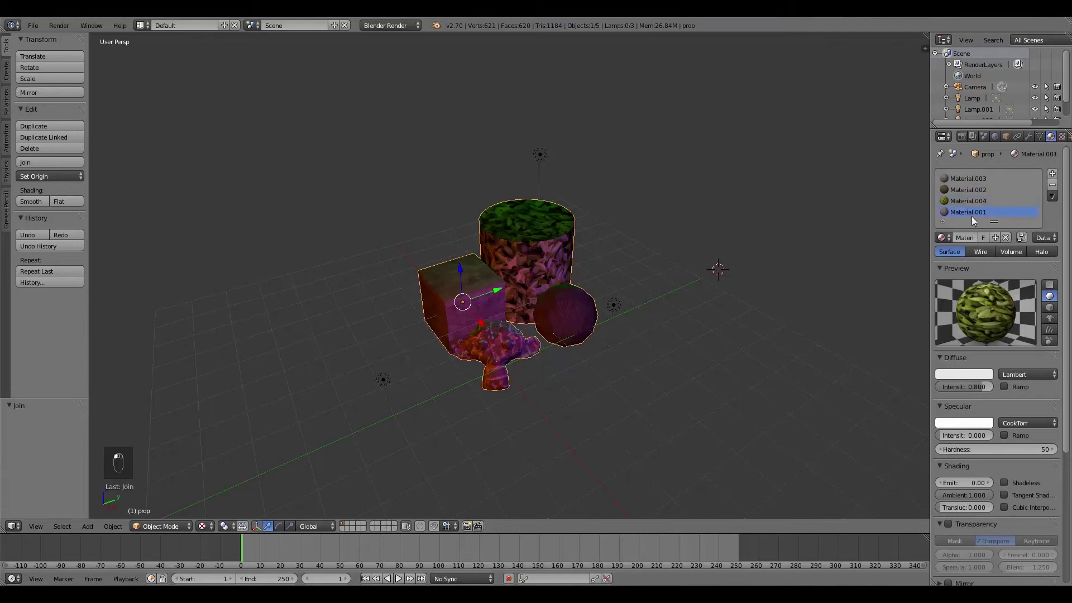
{"action": "left_click", "coordinate": [1061, 136]}
{"action": "left_click", "coordinate": [999, 426]}
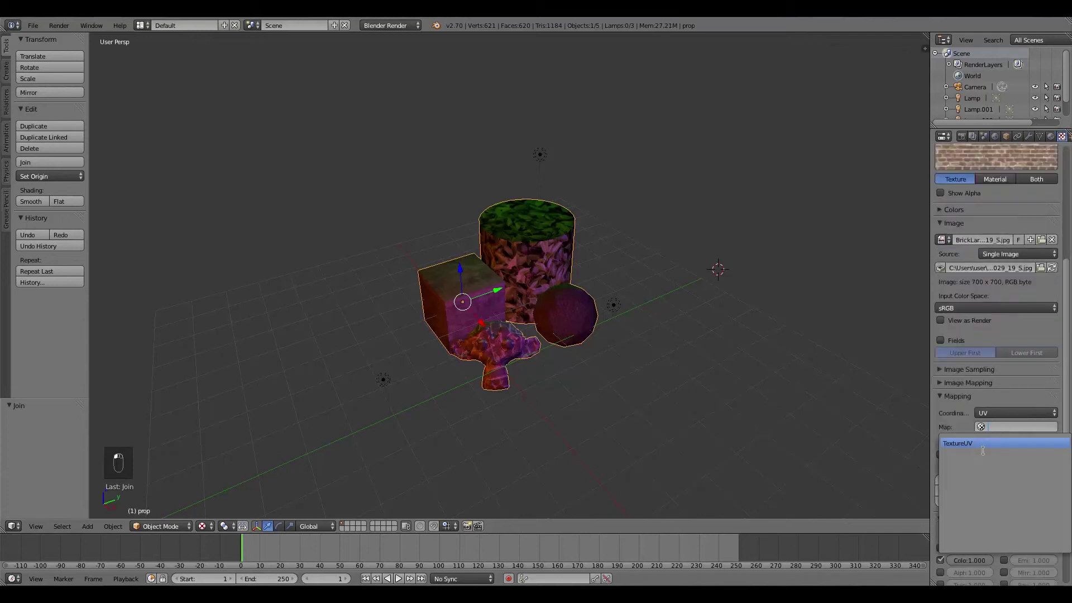
{"action": "left_click", "coordinate": [981, 443]}
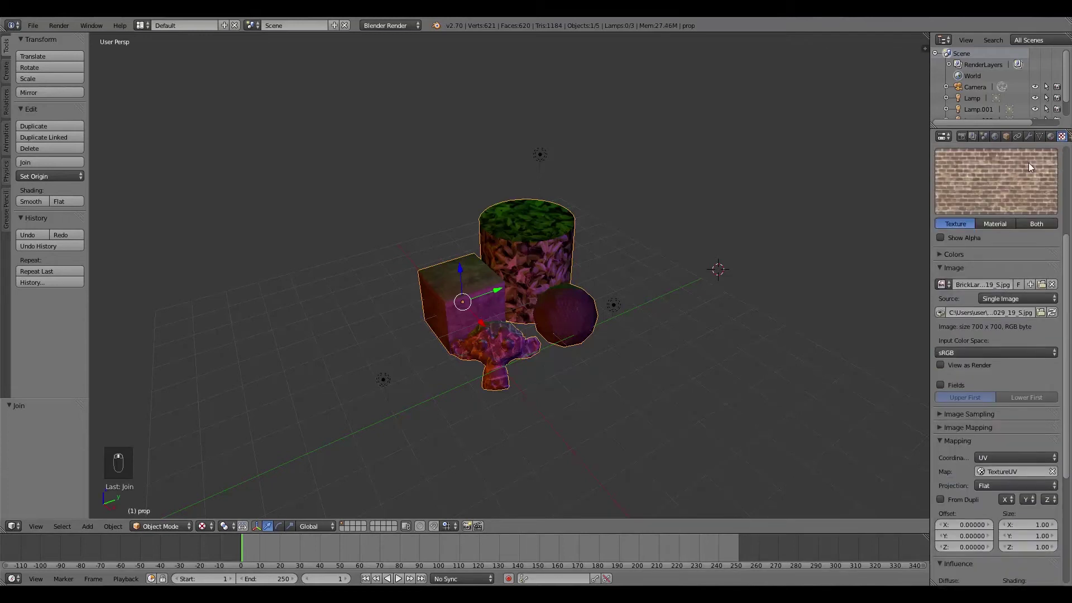
{"action": "left_click", "coordinate": [1050, 136]}
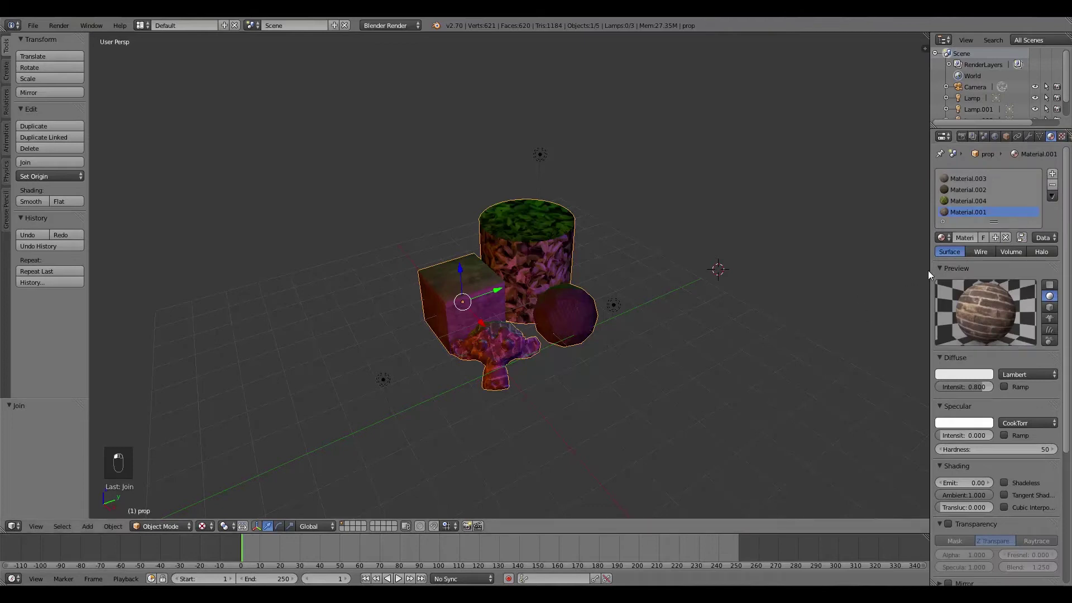
Step: Widen the Properties editor and add a second UV map named FullBakeUV
{"action": "left_click_drag", "start_coordinate": [928, 270], "coordinate": [820, 260]}
{"action": "left_click", "coordinate": [929, 137]}
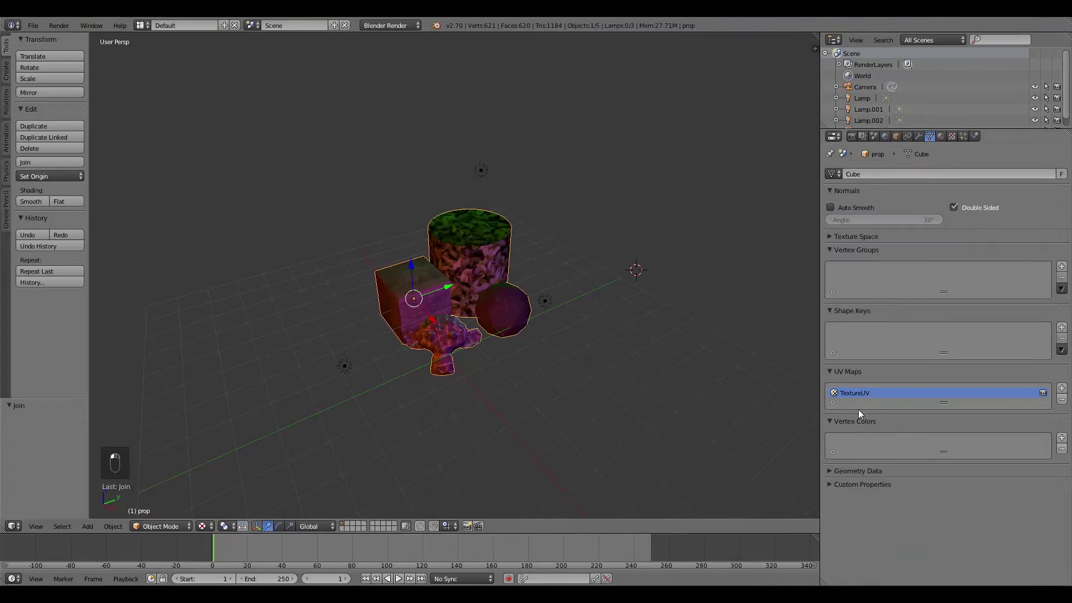
{"action": "left_click", "coordinate": [1060, 389]}
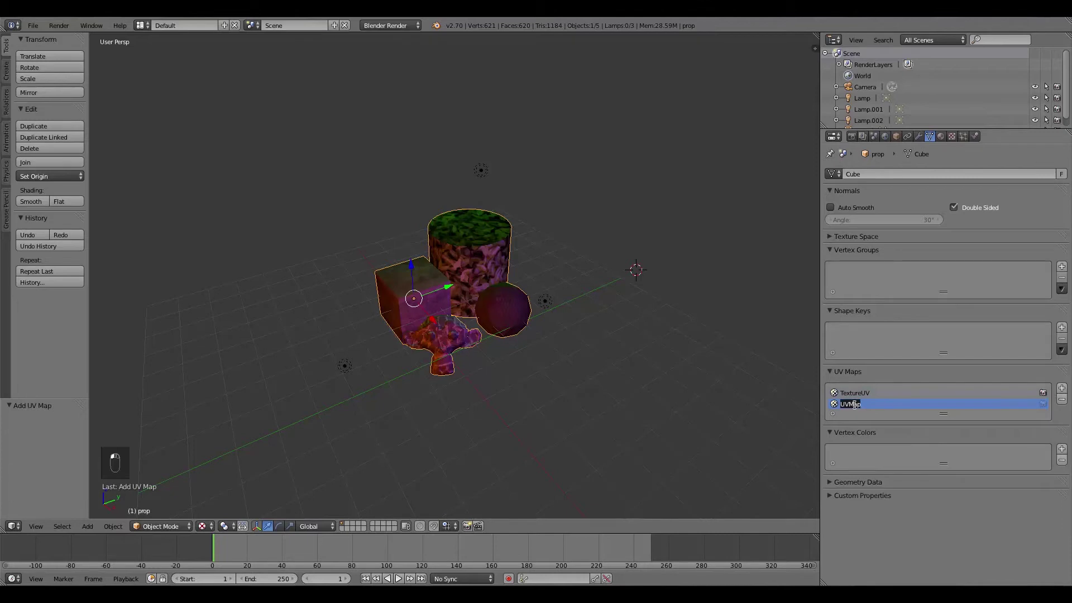
{"action": "type", "text": "FullBakeUV"}
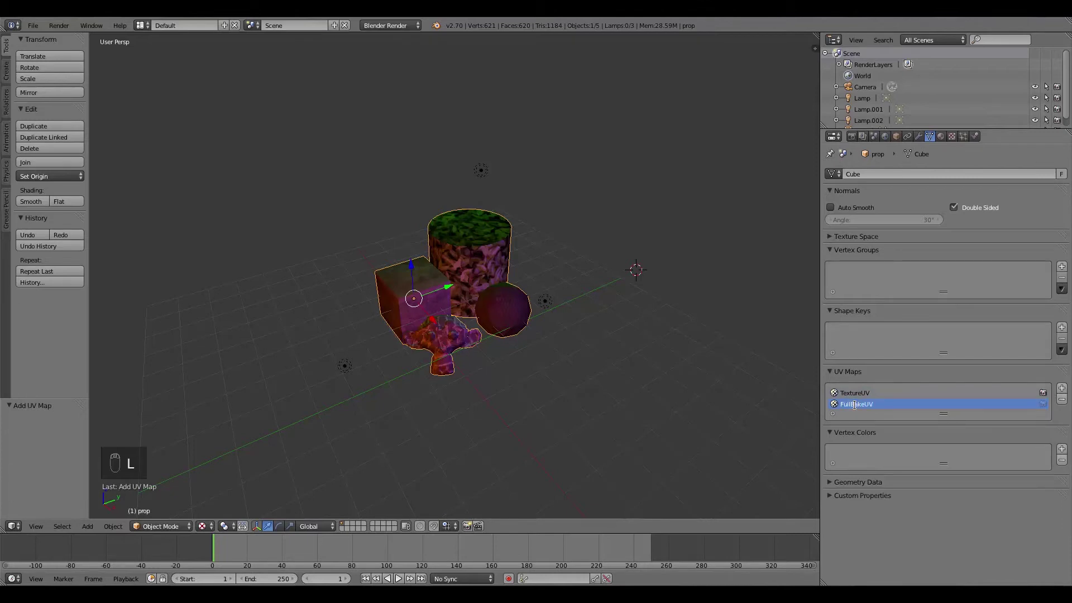
{"action": "left_click", "coordinate": [850, 411]}
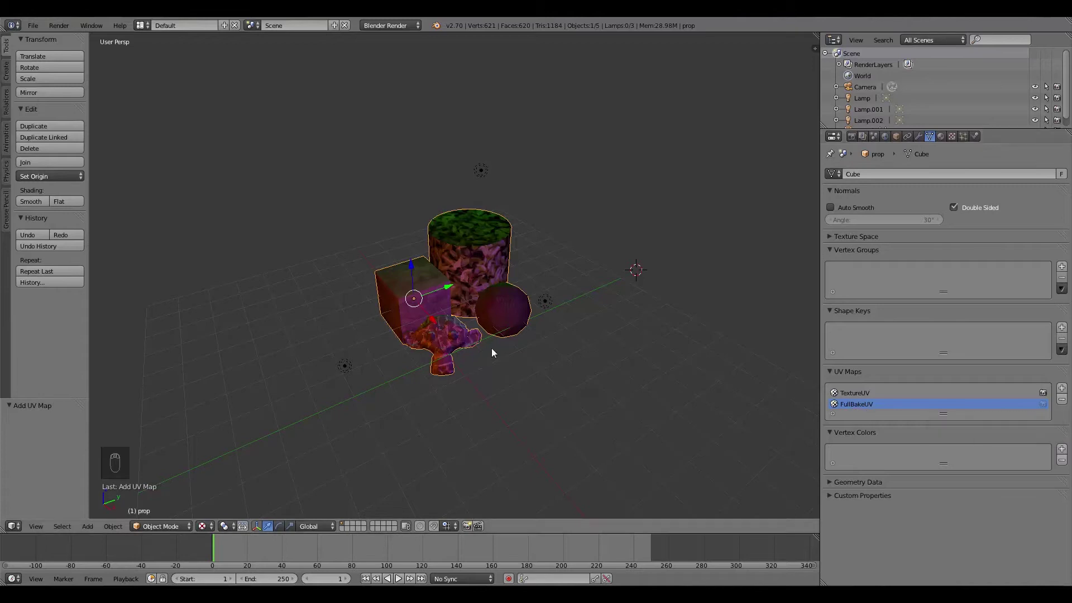
Step: Split the viewport, make one part a UV/Image Editor, and keep the 3D view larger
{"action": "middle_click_drag", "start_coordinate": [496, 351], "coordinate": [546, 341]}
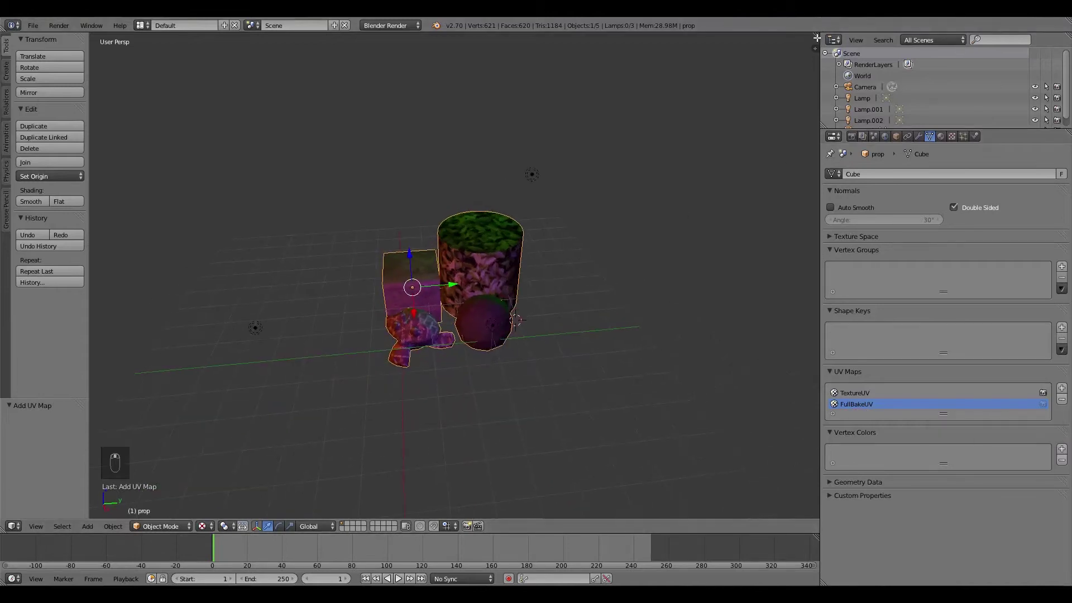
{"action": "left_click_drag", "start_coordinate": [815, 35], "coordinate": [382, 149]}
{"action": "left_click", "coordinate": [390, 526]}
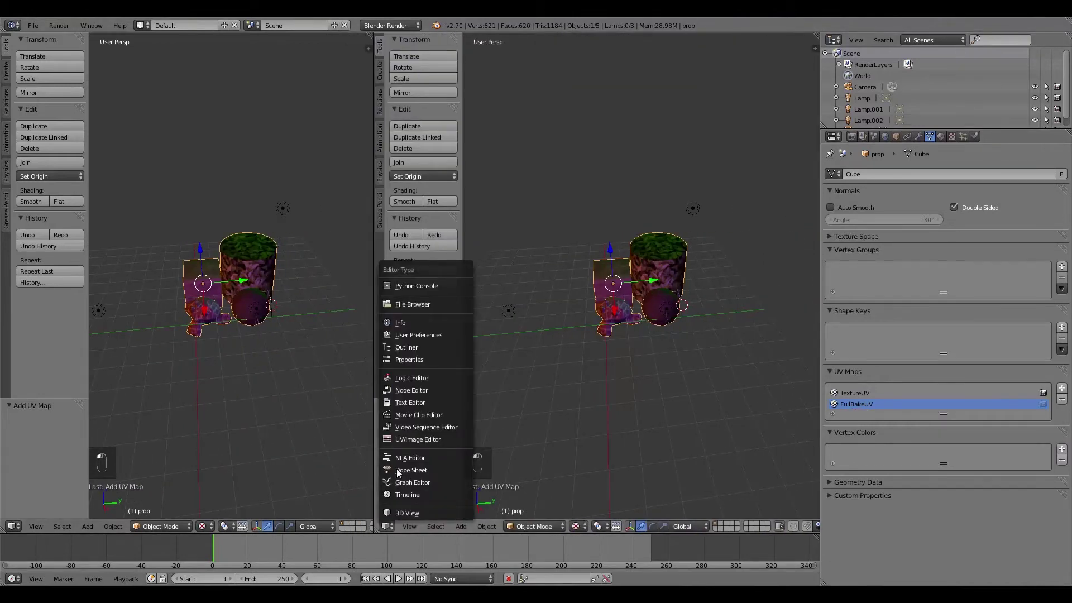
{"action": "left_click", "coordinate": [418, 440]}
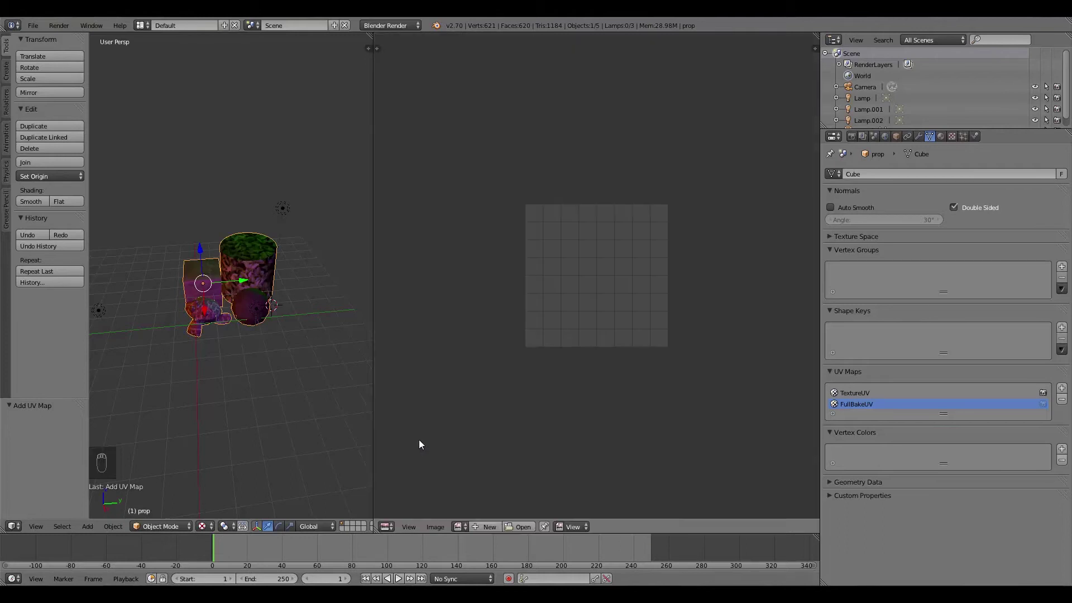
{"action": "left_click_drag", "start_coordinate": [372, 429], "coordinate": [479, 445]}
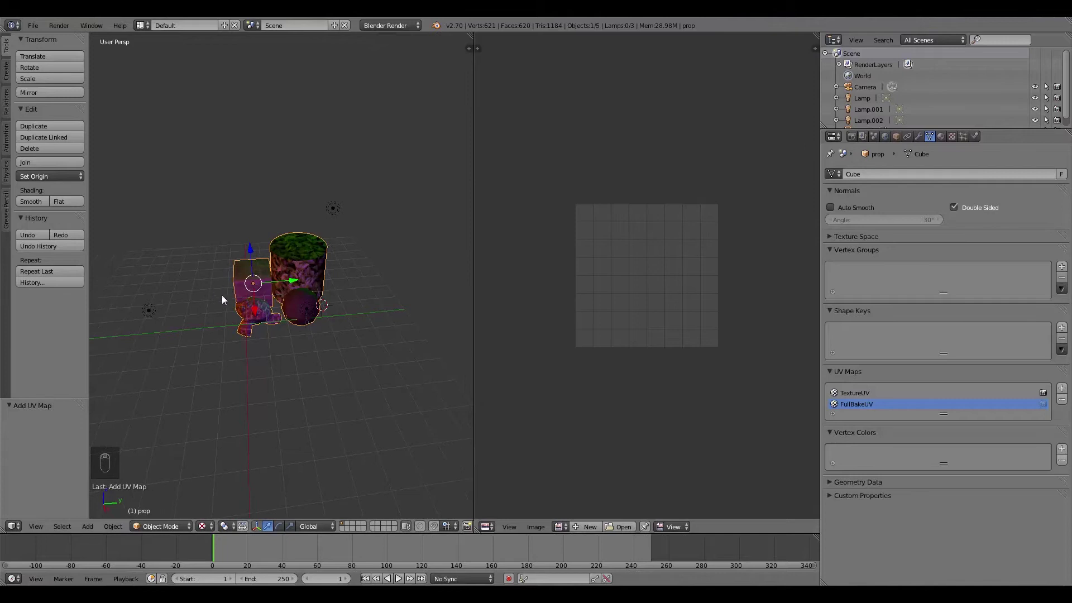
Step: Set the prop's origin to its geometry centre through the Ctrl+Alt+Shift+C origin menu
{"action": "middle_click_drag", "start_coordinate": [231, 302], "coordinate": [265, 298]}
{"action": "scroll", "coordinate": [279, 304], "scroll_direction": "up", "scroll_amount": 3}
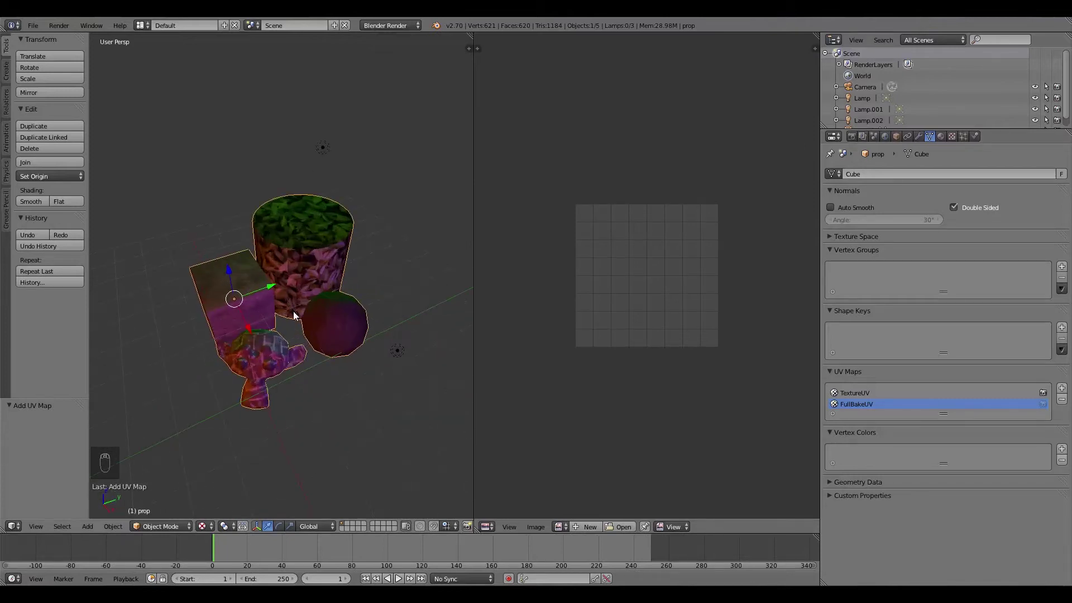
{"action": "key", "text": "ctrl+alt+shift+c"}
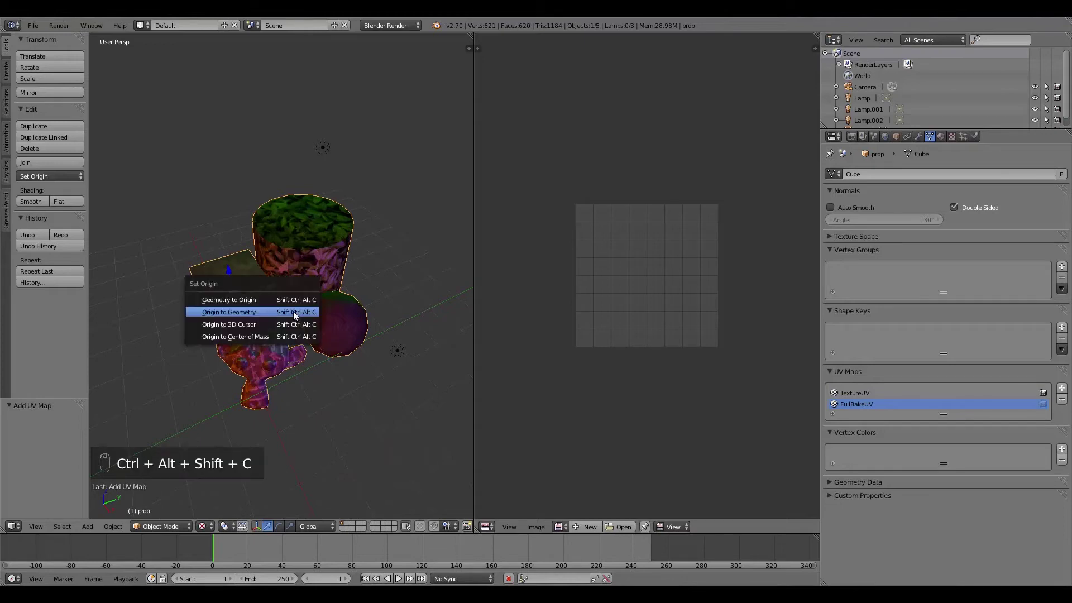
{"action": "left_click", "coordinate": [257, 311]}
{"action": "middle_click_drag", "start_coordinate": [258, 312], "coordinate": [319, 327]}
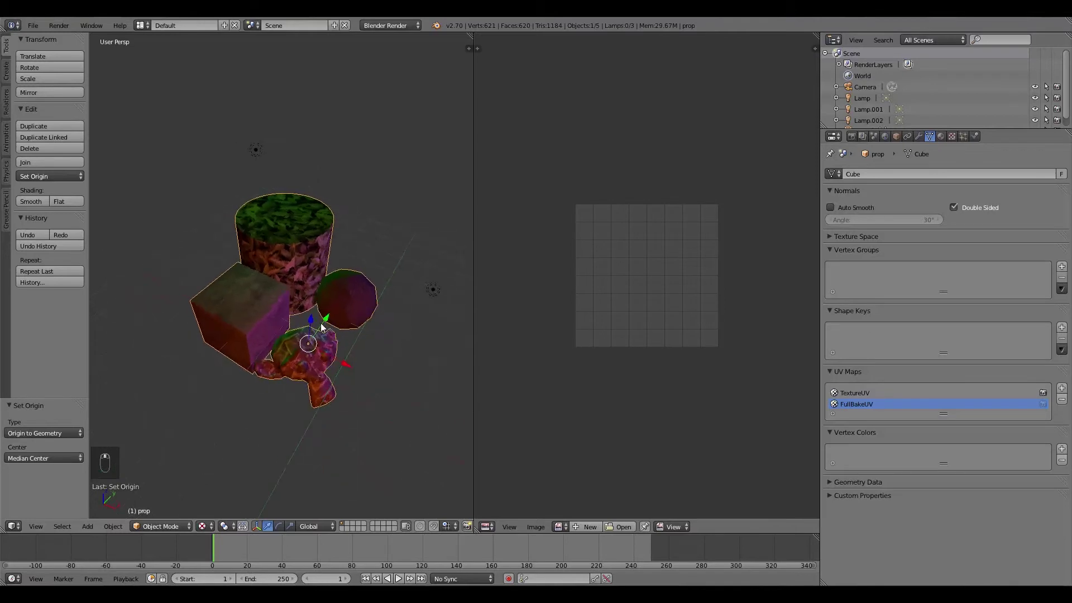
Step: In Edit Mode, Lightmap Pack the prop's UVs at 1024 size and 0.10 margin, then fit the layout
{"action": "key", "text": "Tab"}
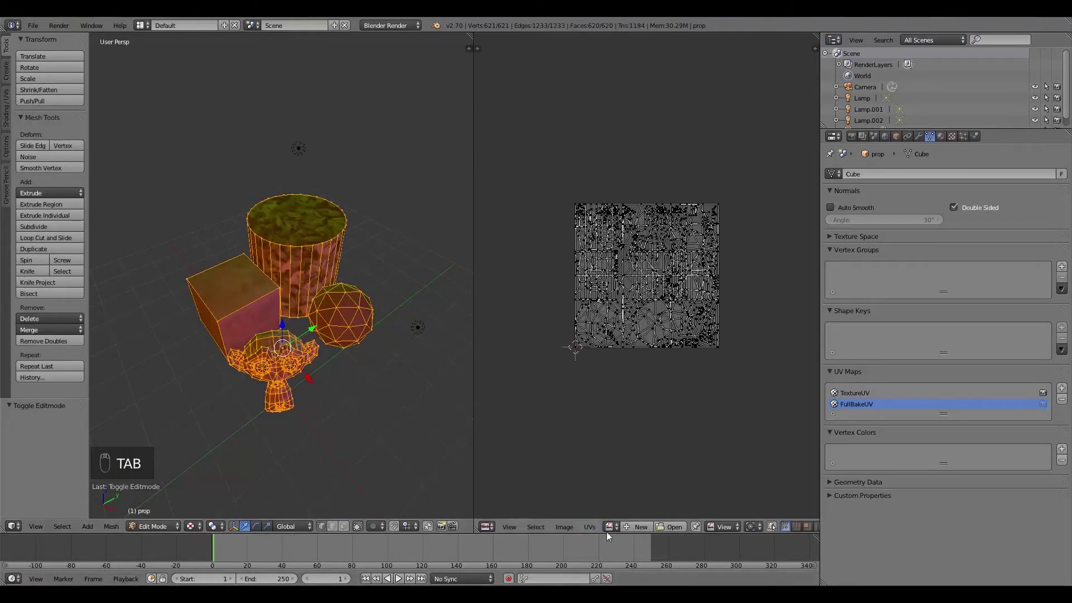
{"action": "scroll", "coordinate": [641, 524], "scroll_direction": "down", "scroll_amount": 4}
{"action": "scroll", "coordinate": [660, 531], "scroll_direction": "down", "scroll_amount": 2}
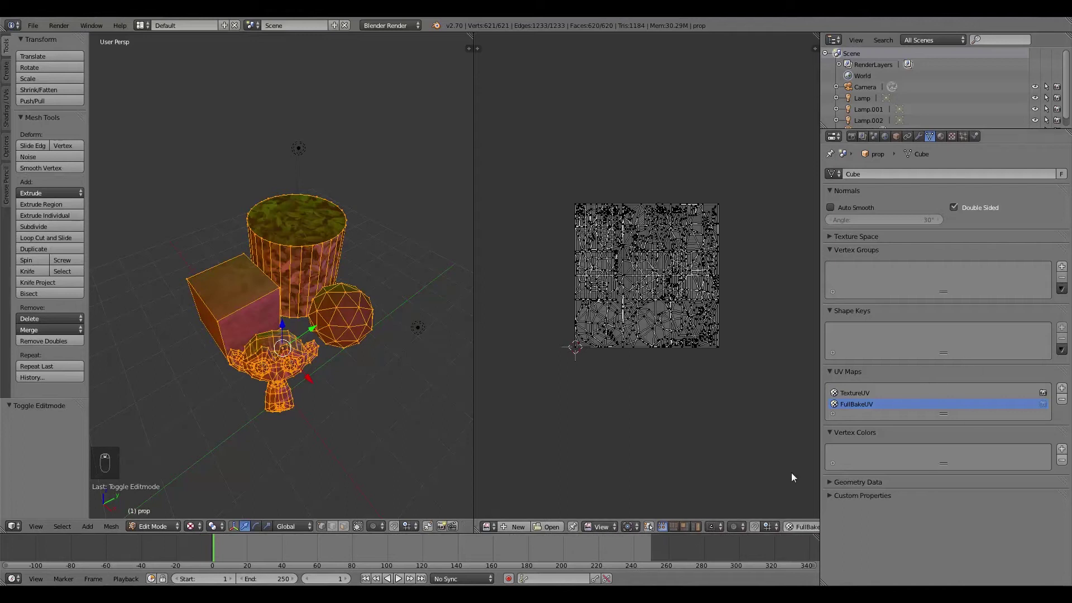
{"action": "scroll", "coordinate": [720, 531], "scroll_direction": "down", "scroll_amount": 4}
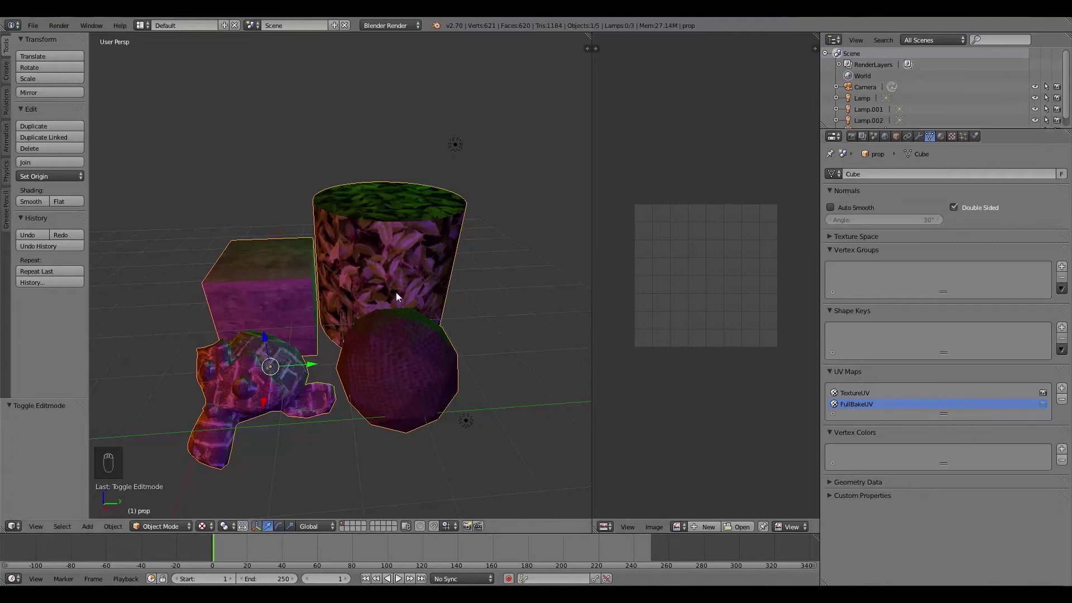
{"action": "key", "text": "Tab"}
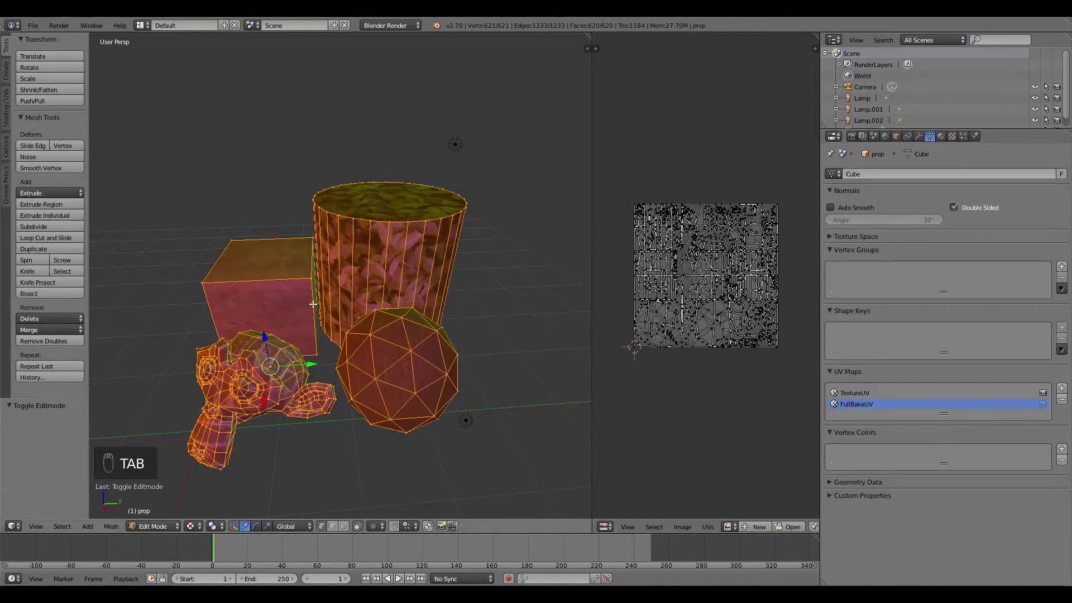
{"action": "middle_click_drag", "start_coordinate": [345, 301], "coordinate": [362, 301]}
{"action": "key", "text": "u"}
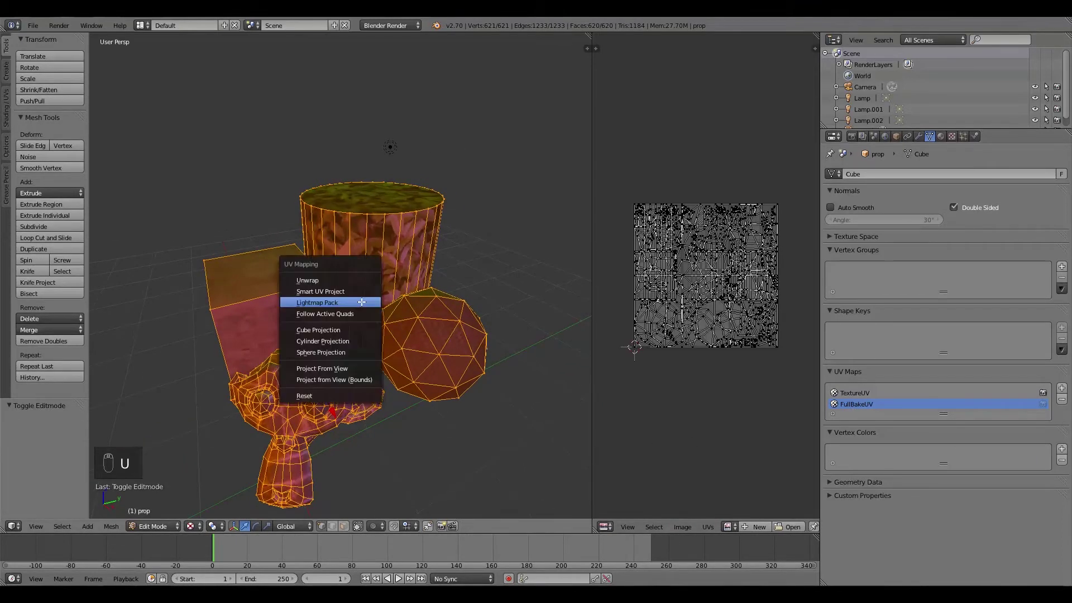
{"action": "left_click", "coordinate": [331, 302]}
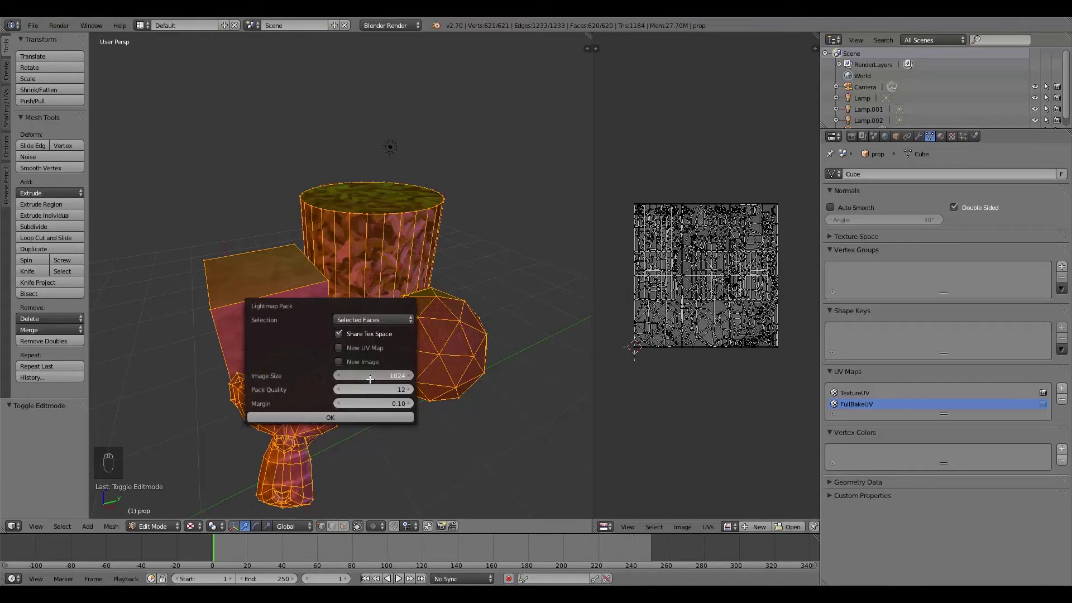
{"action": "left_click", "coordinate": [330, 417]}
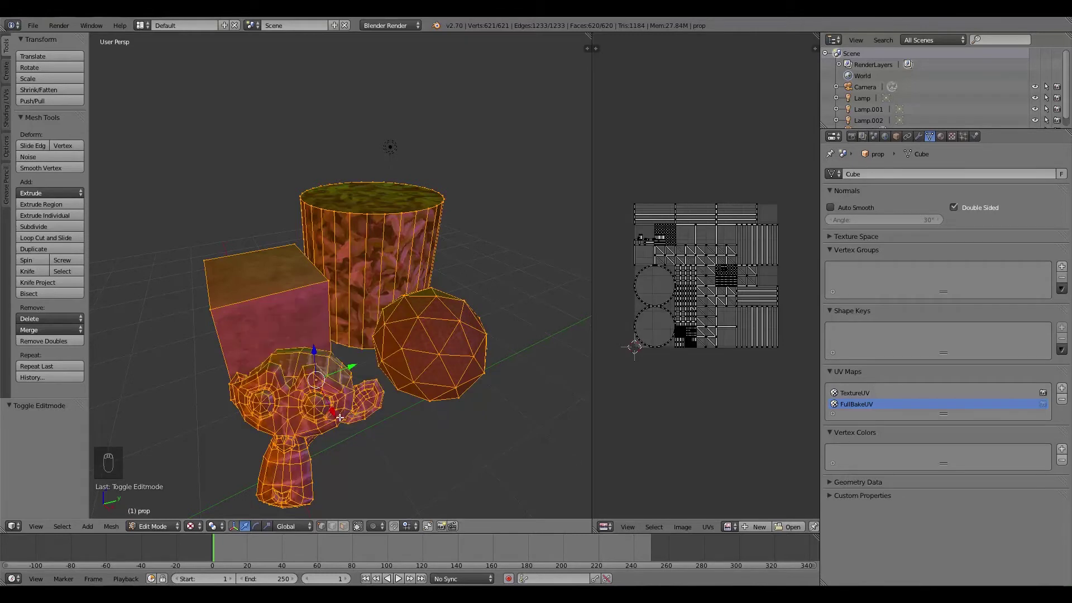
{"action": "scroll", "coordinate": [712, 362], "scroll_direction": "up", "scroll_amount": 5}
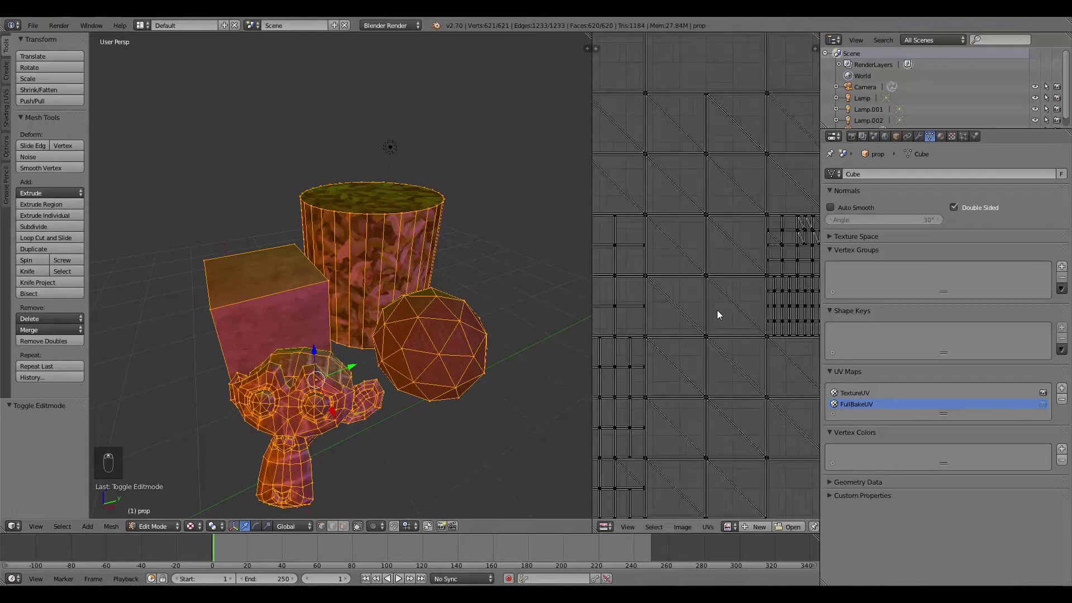
{"action": "scroll", "coordinate": [715, 311], "scroll_direction": "down", "scroll_amount": 2}
{"action": "key", "text": "Home"}
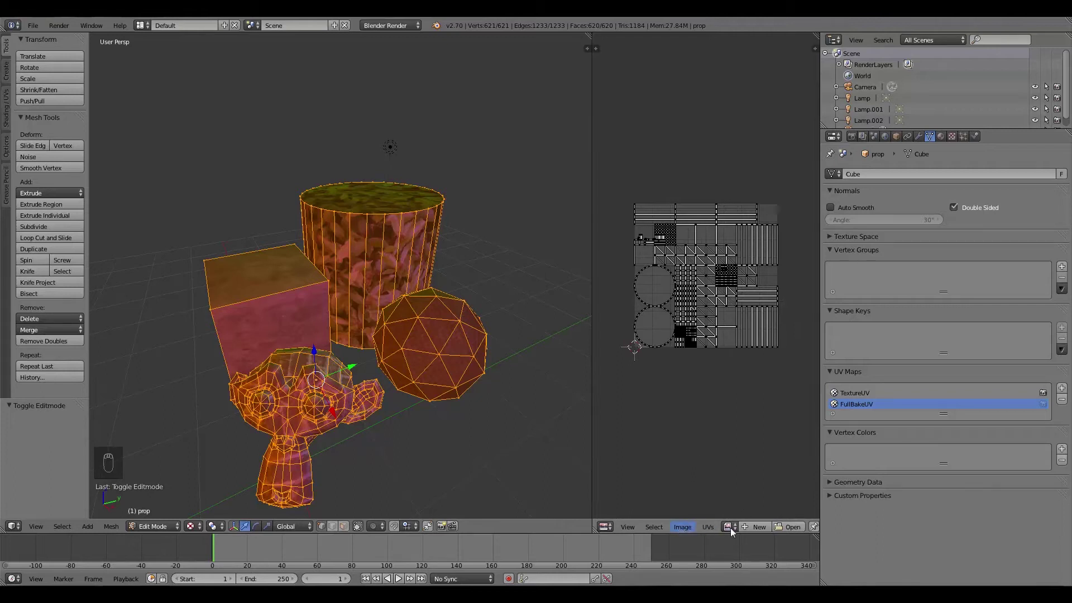
Step: Create a new 512 × 512 image named fullbakeUV in the UV/Image Editor
{"action": "left_click", "coordinate": [754, 525]}
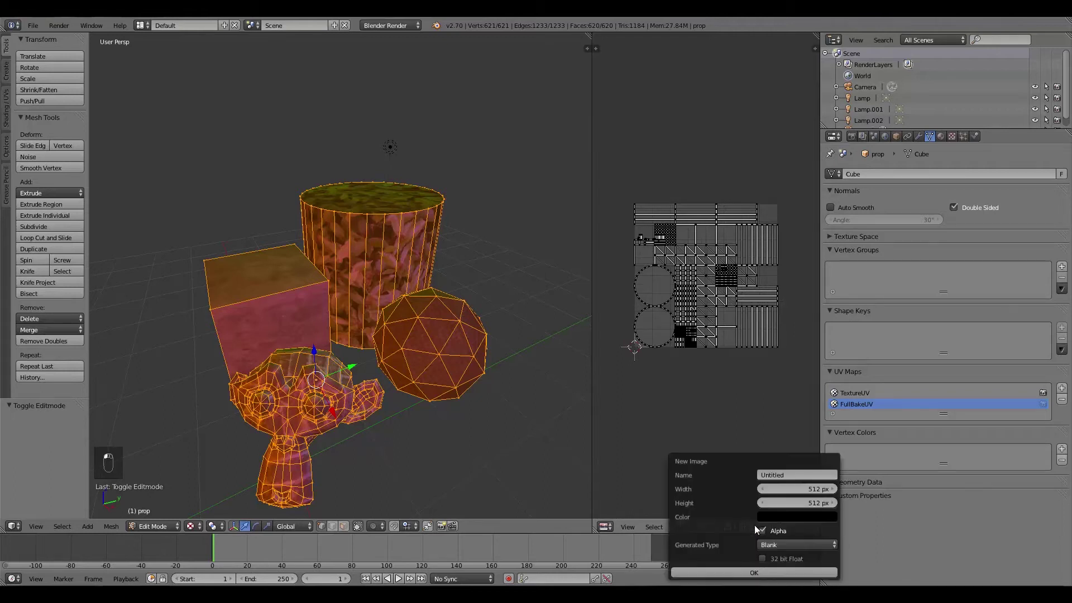
{"action": "left_click", "coordinate": [770, 471]}
{"action": "type", "text": "fullbakeUV"}
{"action": "key", "text": "Return"}
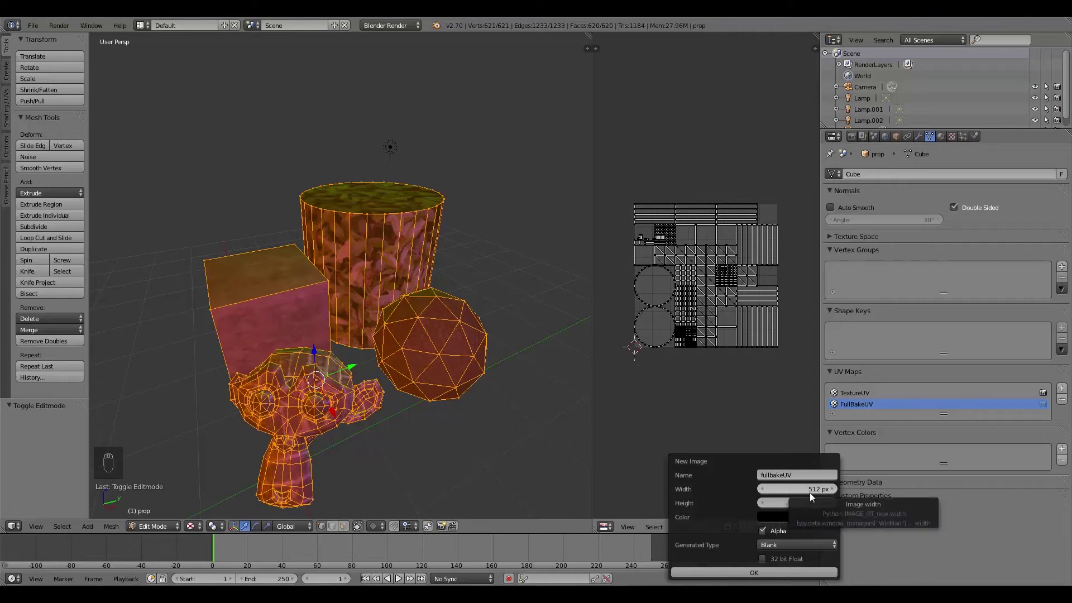
{"action": "left_click", "coordinate": [745, 571]}
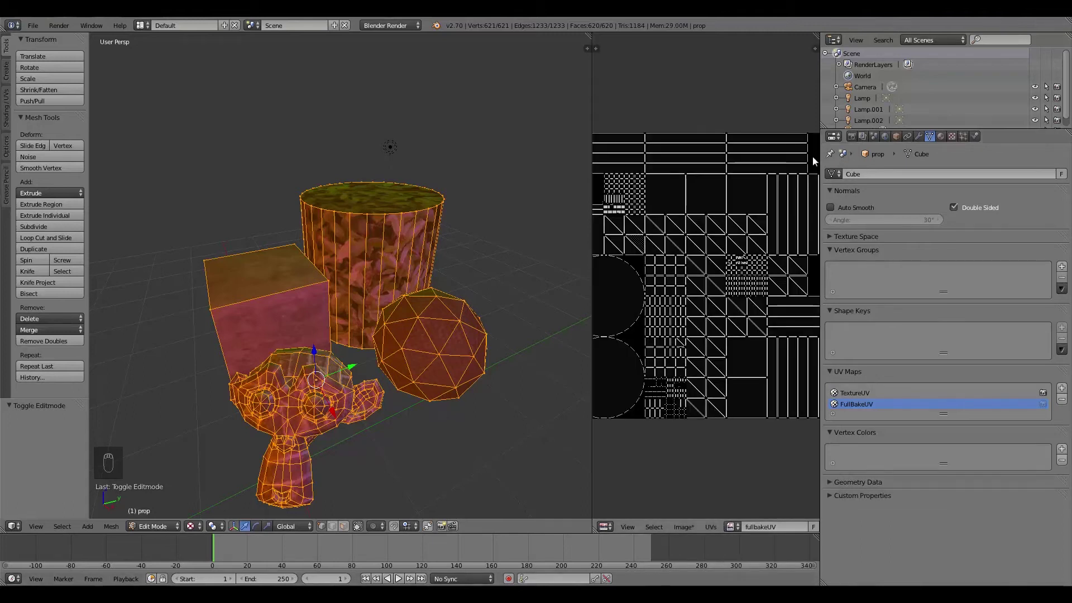
{"action": "key", "text": "Tab"}
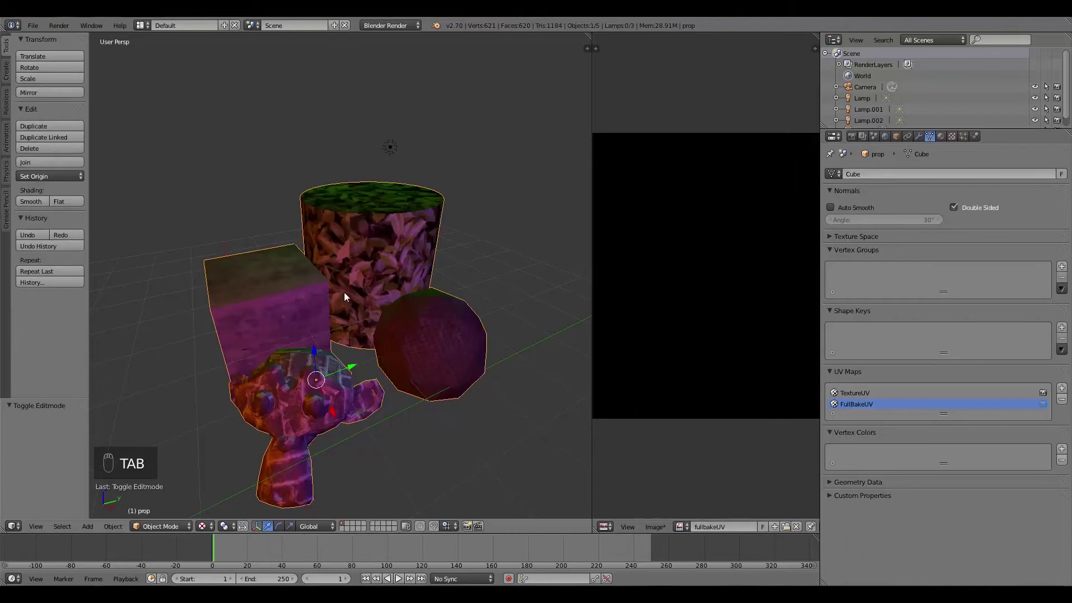
{"action": "left_click", "coordinate": [852, 136]}
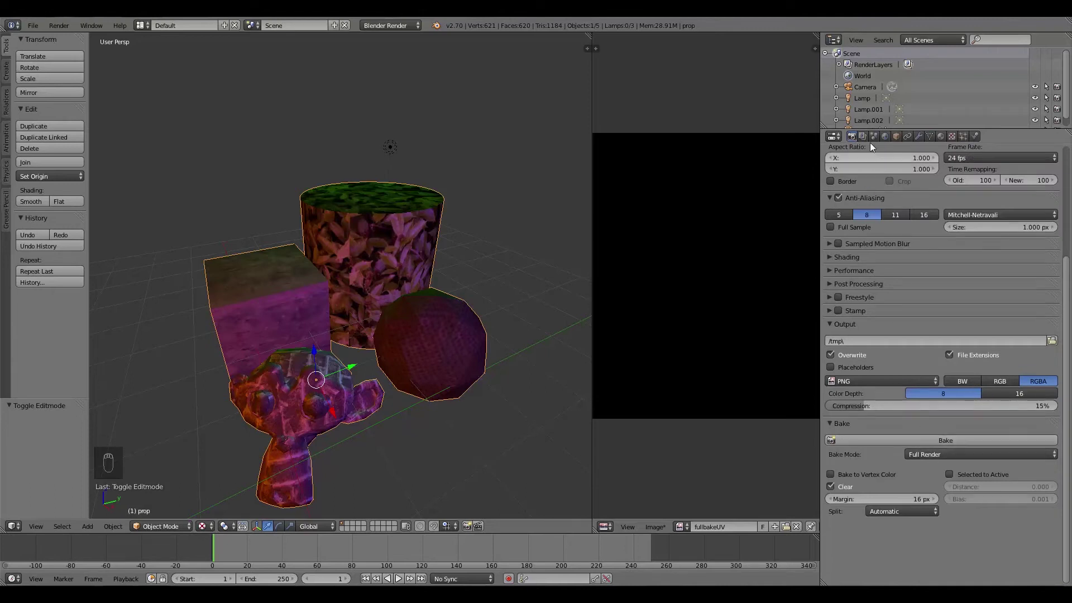
{"action": "left_click", "coordinate": [885, 137]}
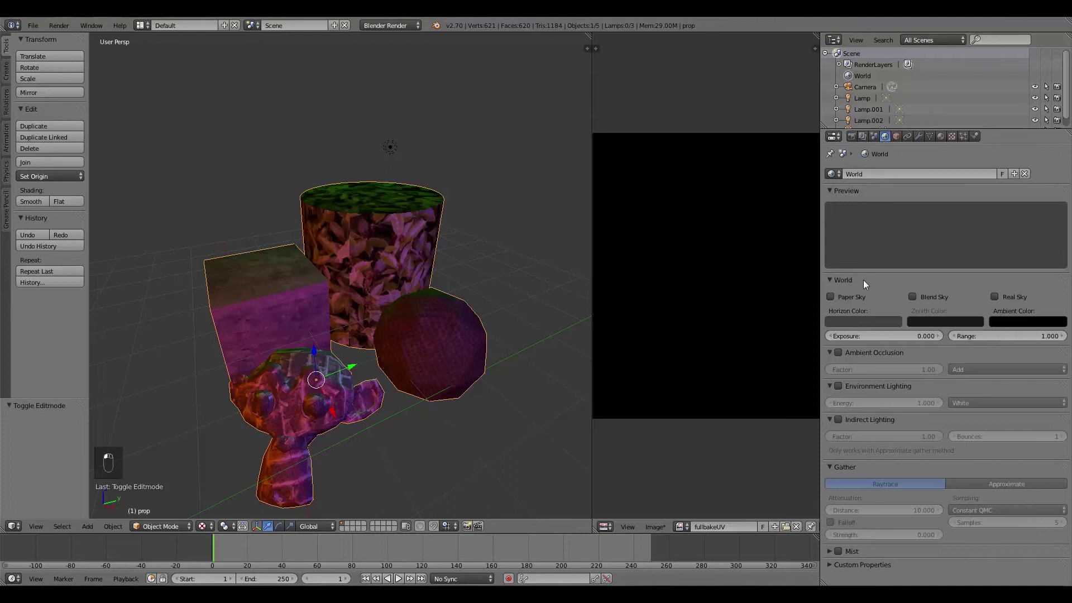
{"action": "left_click", "coordinate": [839, 352]}
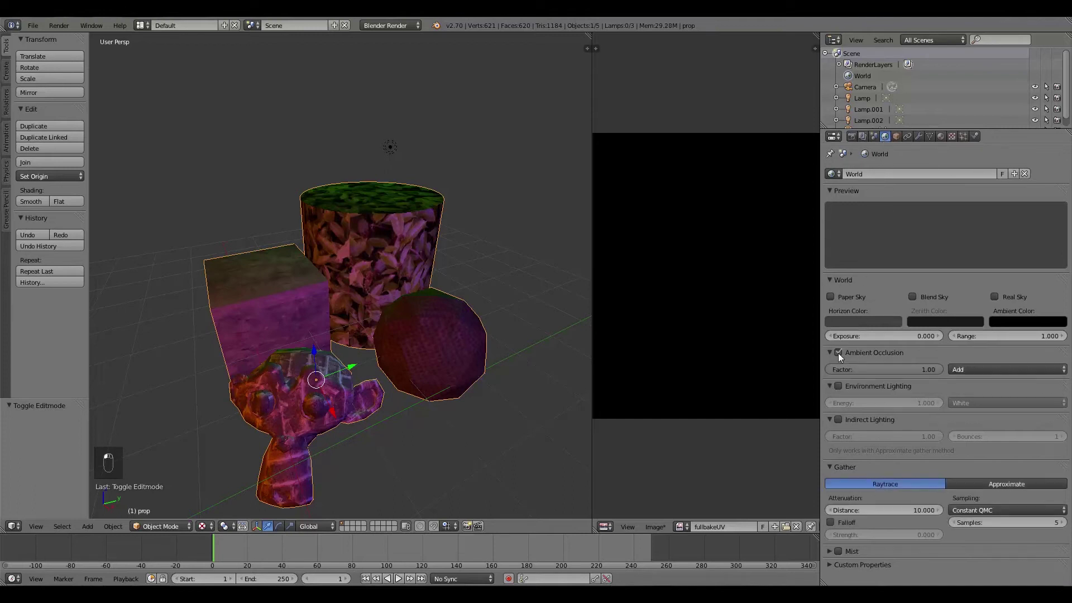
{"action": "left_click", "coordinate": [986, 522]}
{"action": "type", "text": "15"}
{"action": "key", "text": "Return"}
{"action": "left_click", "coordinate": [959, 369]}
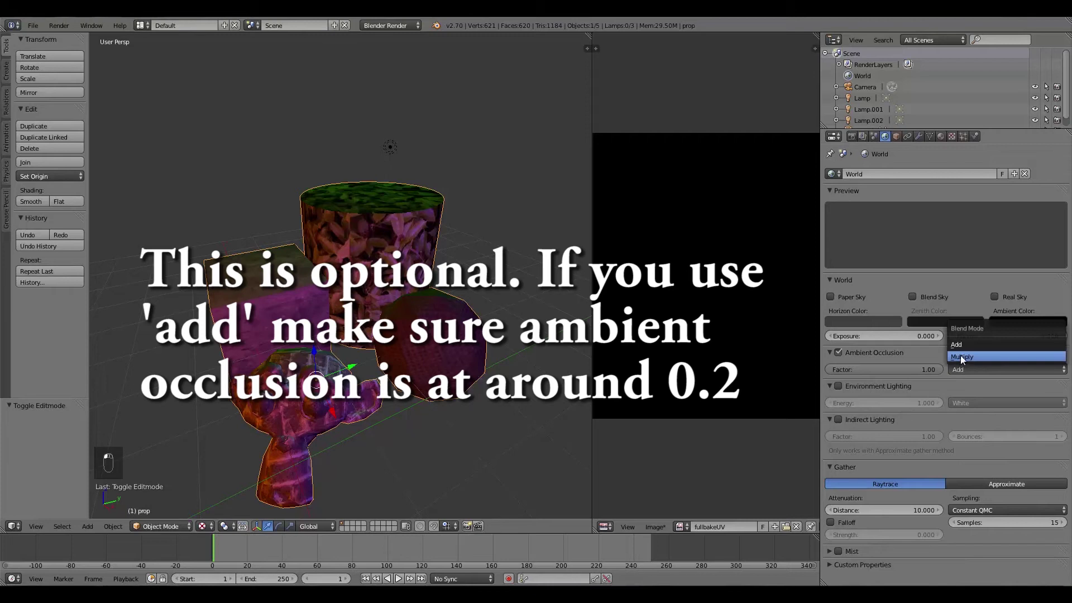
{"action": "left_click", "coordinate": [962, 357]}
{"action": "left_click_drag", "start_coordinate": [937, 370], "coordinate": [895, 371]}
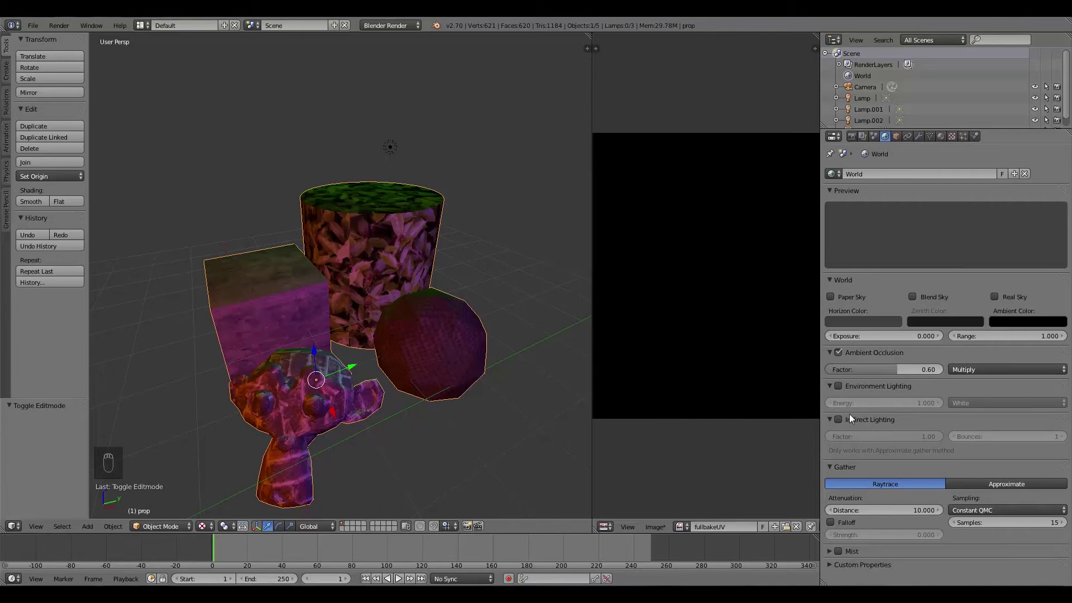
{"action": "left_click_drag", "start_coordinate": [906, 369], "coordinate": [893, 370]}
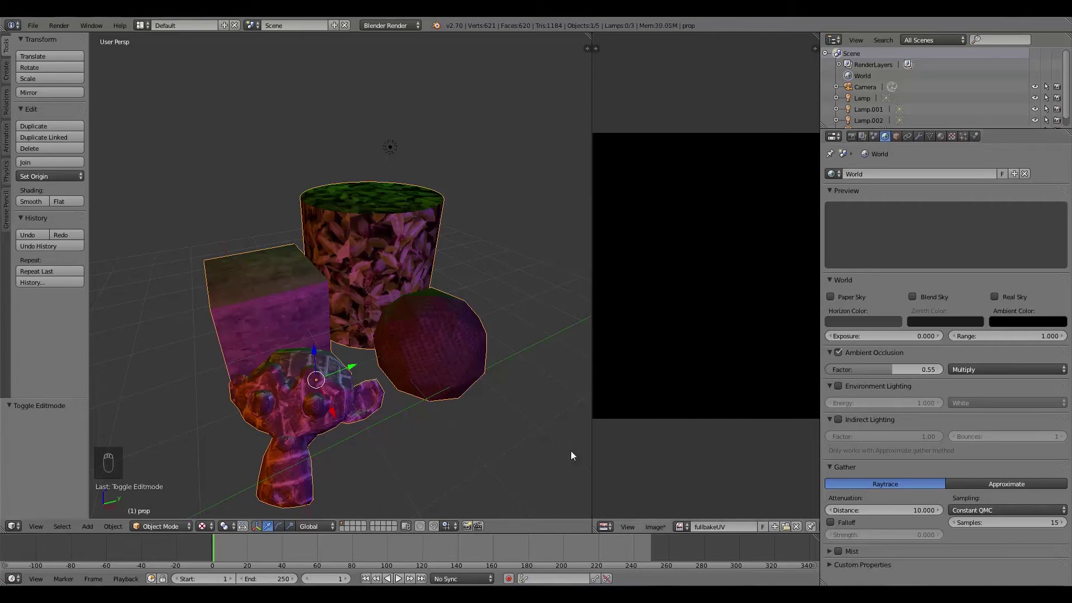
{"action": "middle_click_drag", "start_coordinate": [381, 393], "coordinate": [429, 394]}
{"action": "middle_click_drag", "start_coordinate": [581, 401], "coordinate": [298, 374]}
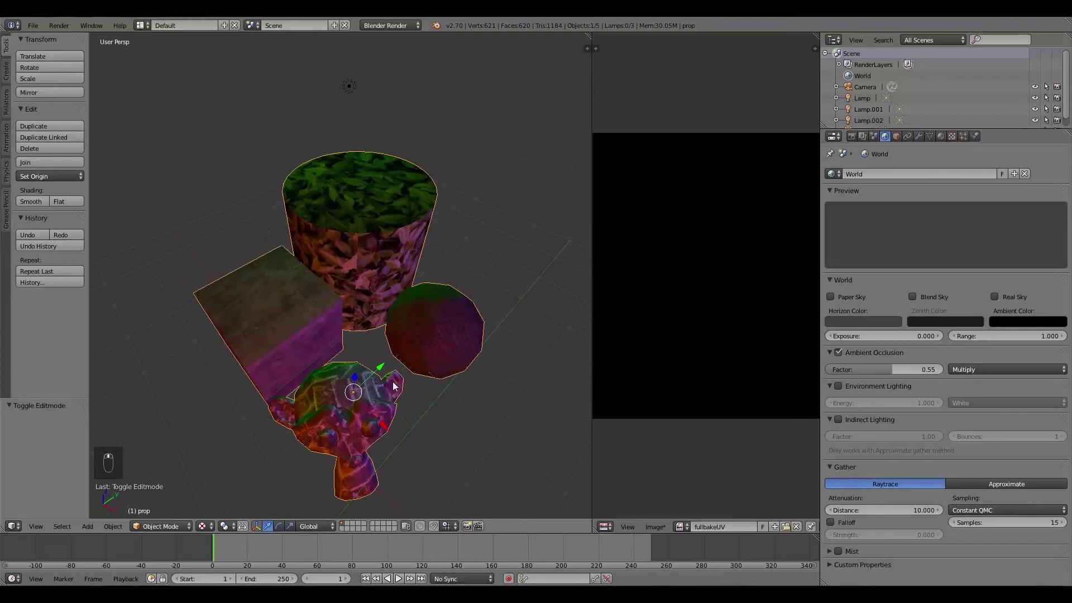
{"action": "middle_click_drag", "start_coordinate": [380, 383], "coordinate": [564, 407]}
{"action": "mouse_move", "coordinate": [427, 367]}
{"action": "middle_mouse_down"}
{"action": "mouse_move", "coordinate": [396, 362]}
{"action": "mouse_move", "coordinate": [433, 367]}
{"action": "middle_mouse_up"}
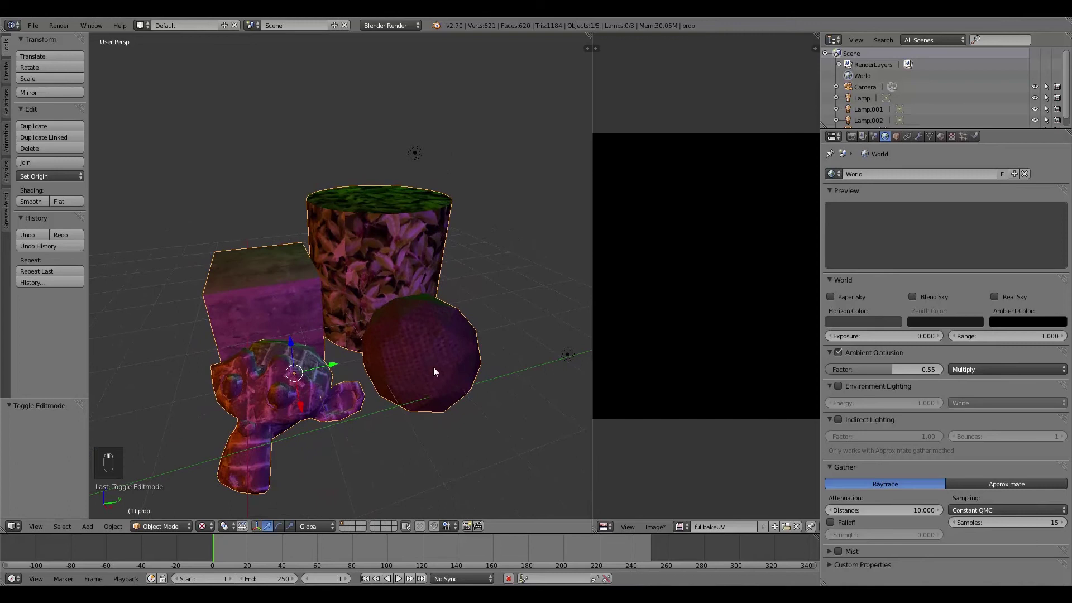
Step: Enter Edit Mode and run a Full Render bake into the fullbakeUV image
{"action": "left_click", "coordinate": [852, 136]}
{"action": "middle_click_drag", "start_coordinate": [357, 363], "coordinate": [407, 341]}
{"action": "key", "text": "Tab"}
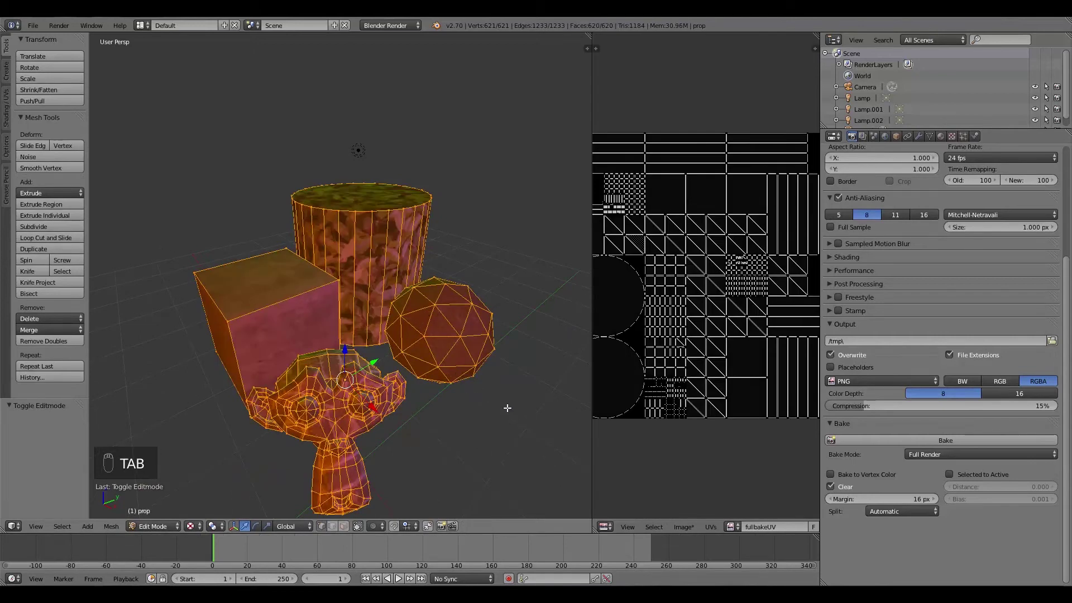
{"action": "left_click", "coordinate": [940, 440]}
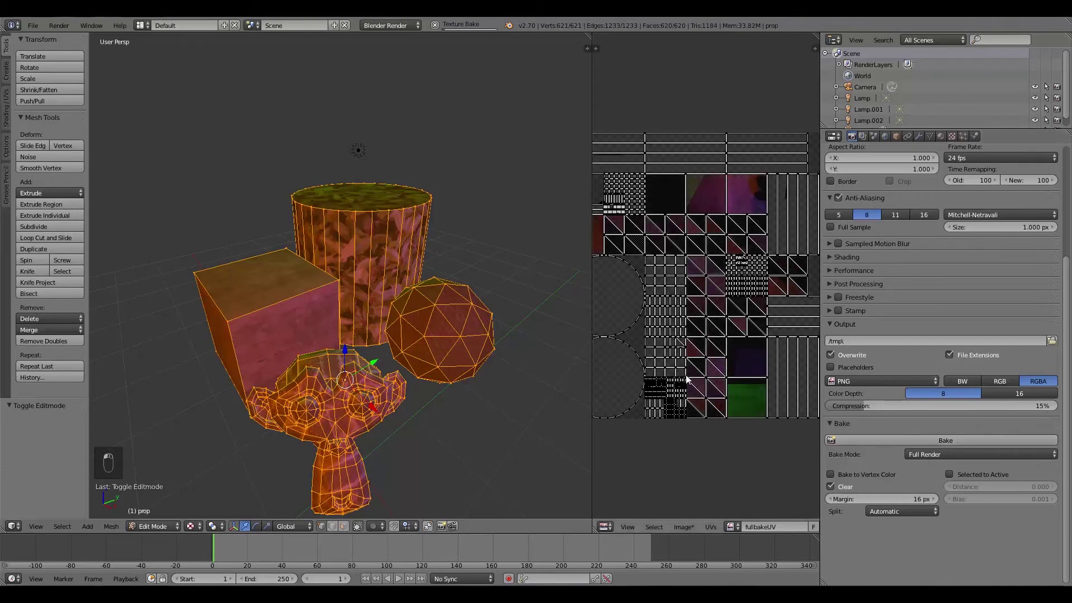
{"action": "scroll", "coordinate": [695, 372], "scroll_direction": "down", "scroll_amount": 4}
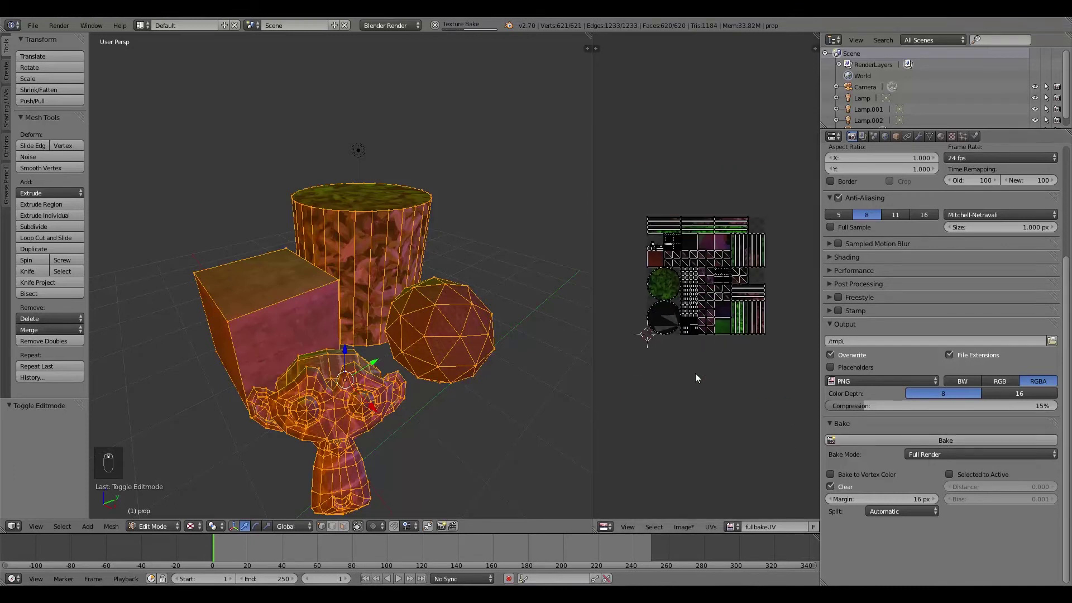
{"action": "left_click", "coordinate": [885, 136]}
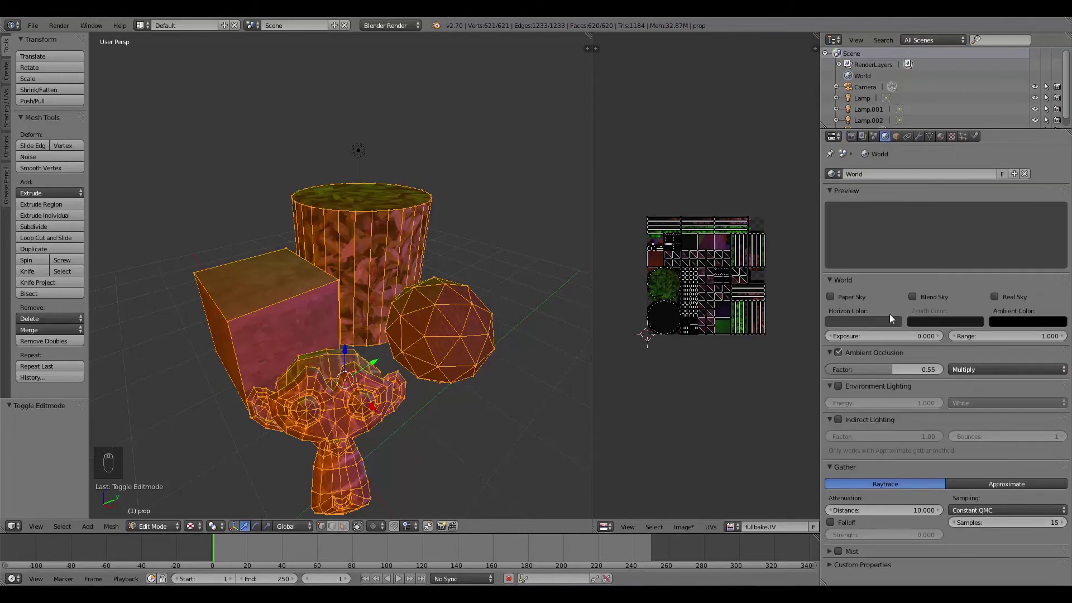
{"action": "left_click", "coordinate": [851, 136]}
{"action": "scroll", "coordinate": [716, 340], "scroll_direction": "up", "scroll_amount": 4}
{"action": "scroll", "coordinate": [715, 341], "scroll_direction": "up", "scroll_amount": 1}
{"action": "scroll", "coordinate": [714, 339], "scroll_direction": "down", "scroll_amount": 2}
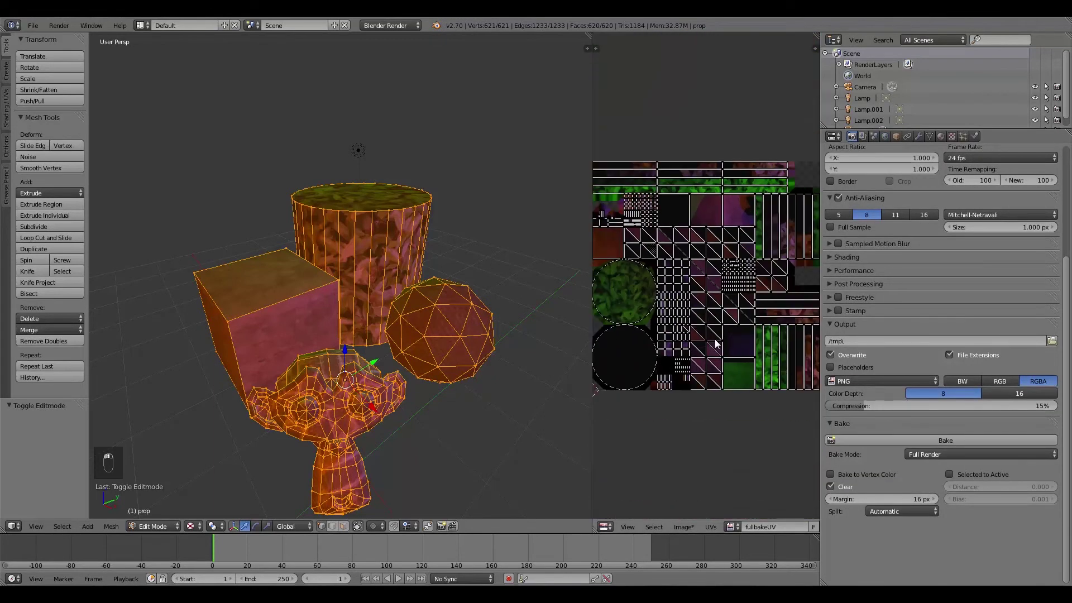
Step: Save the baked image to the Desktop as fullbakeUV.png with 100% PNG compression
{"action": "left_click", "coordinate": [683, 527]}
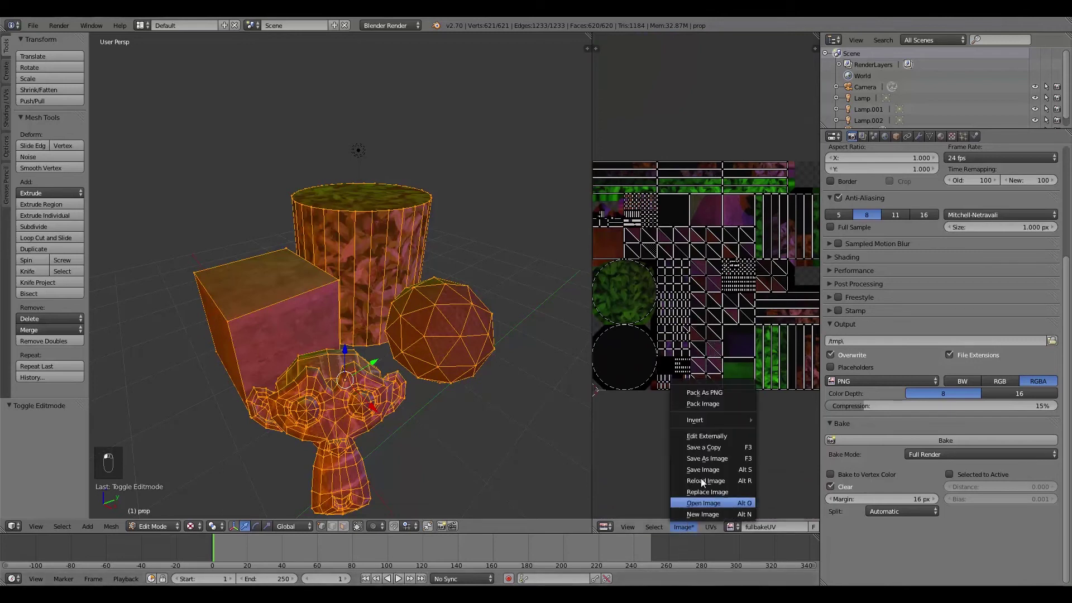
{"action": "left_click", "coordinate": [701, 457]}
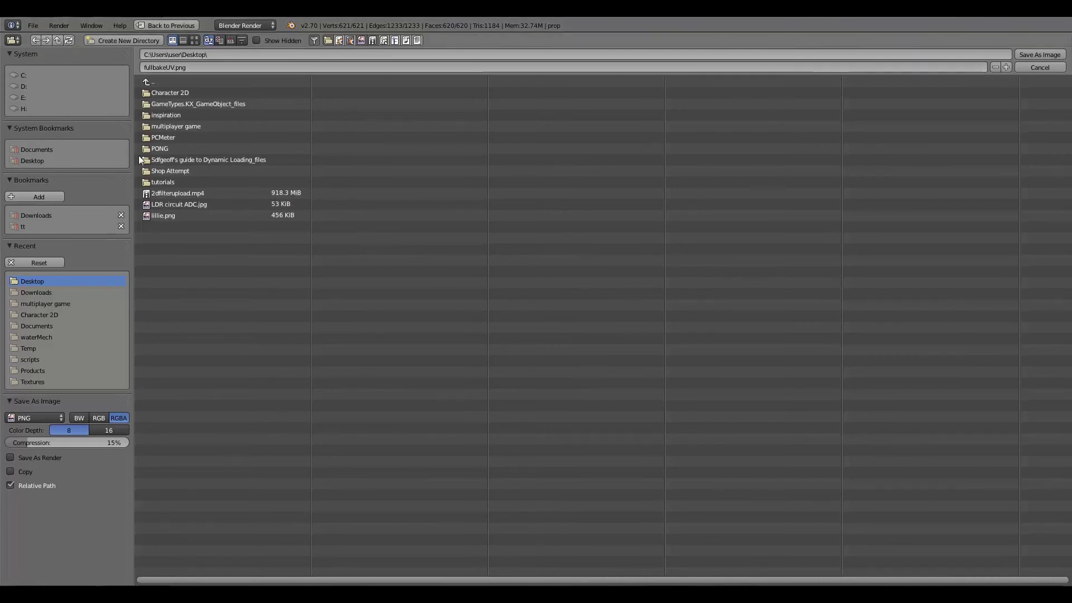
{"action": "left_click_drag", "start_coordinate": [39, 443], "coordinate": [135, 443]}
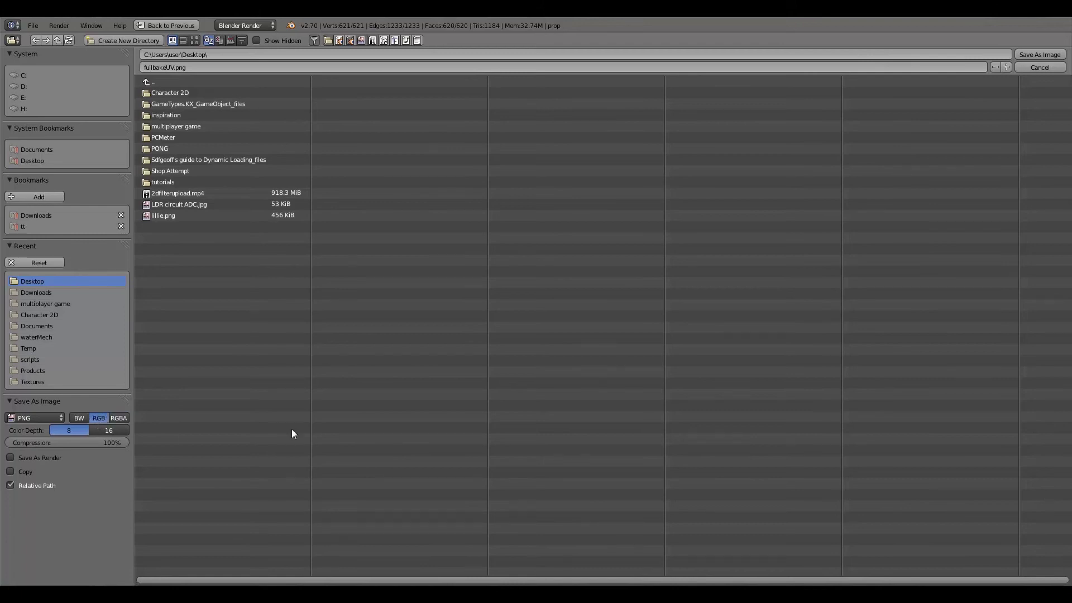
{"action": "left_click", "coordinate": [1038, 53]}
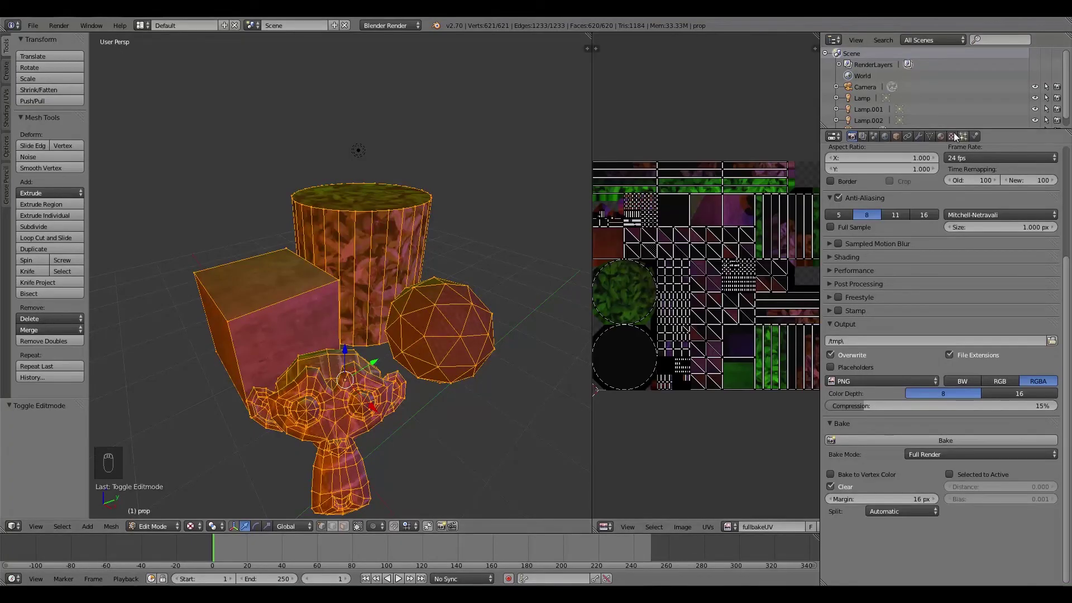
Step: Add a new material slot to the prop with a new material named 'fullbake'
{"action": "left_click", "coordinate": [941, 137]}
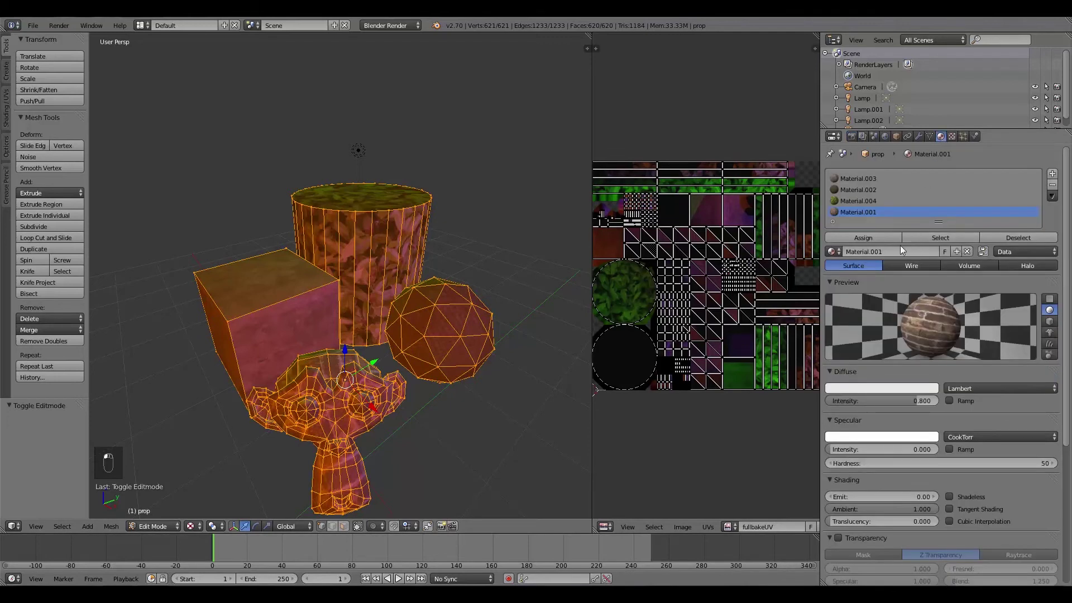
{"action": "left_click", "coordinate": [1052, 174]}
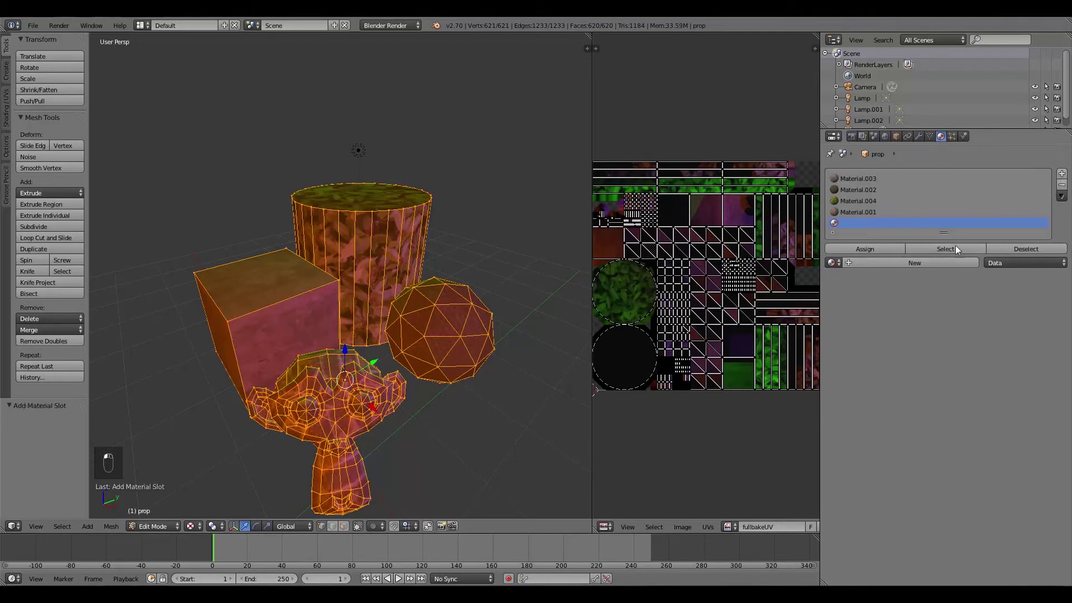
{"action": "left_click", "coordinate": [949, 263]}
{"action": "left_click", "coordinate": [893, 263]}
{"action": "key", "text": "BackSpace"}
{"action": "type", "text": "fullbake"}
{"action": "key", "text": "Return"}
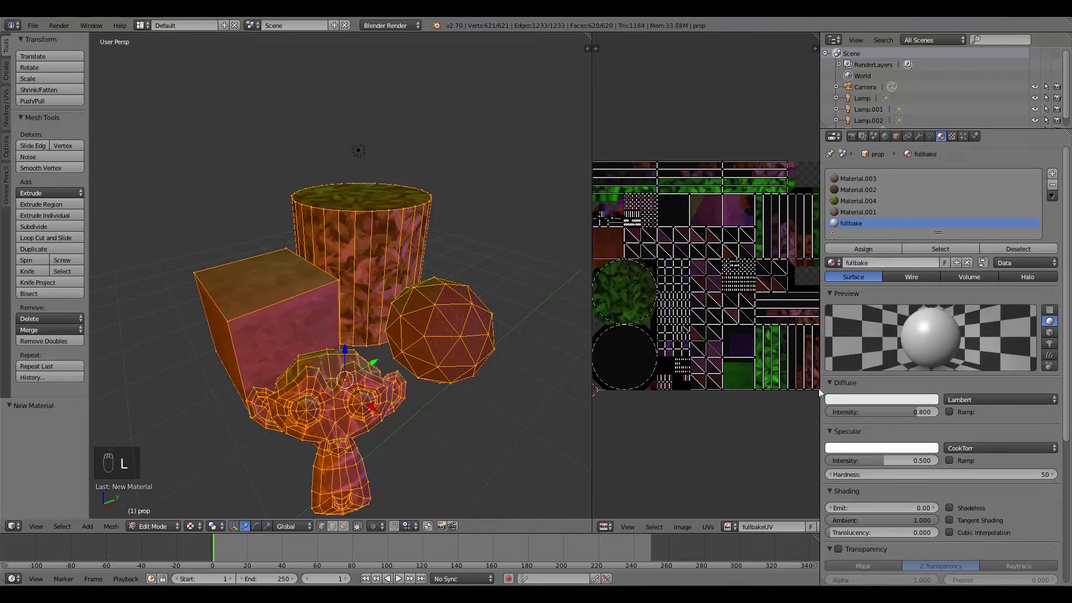
Step: Give fullbake a new Image or Movie texture mapped with UV coordinates
{"action": "left_click", "coordinate": [951, 136]}
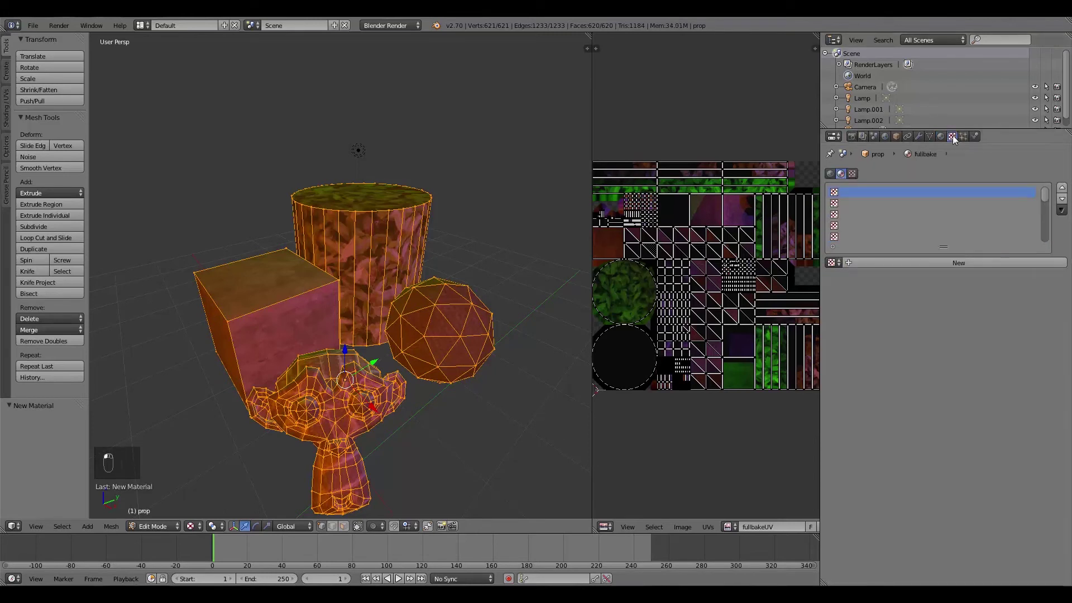
{"action": "left_click", "coordinate": [894, 263]}
{"action": "left_click", "coordinate": [896, 277]}
{"action": "left_click", "coordinate": [910, 202]}
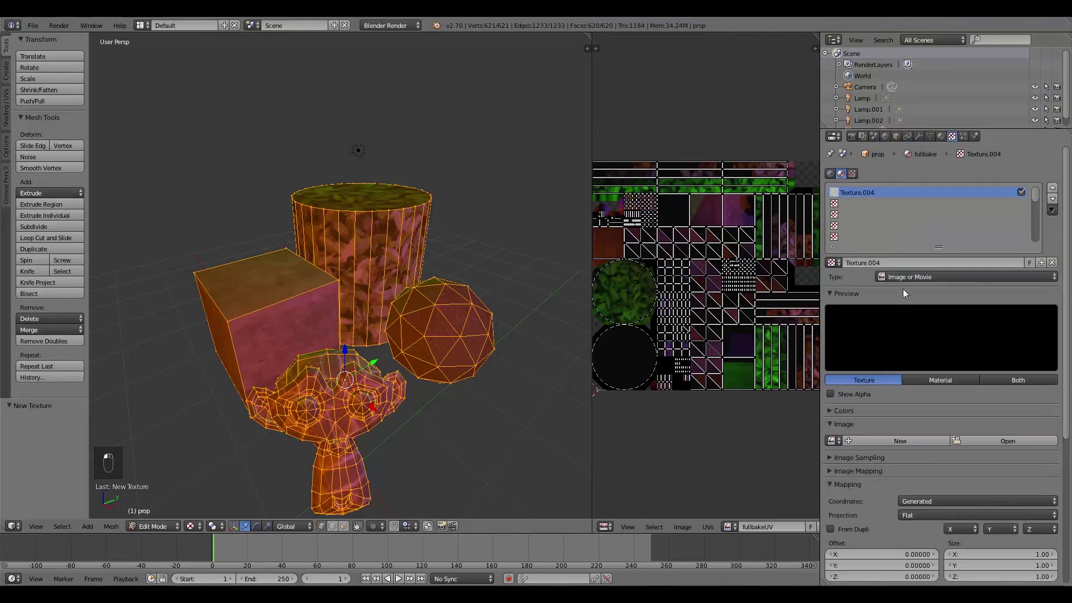
{"action": "scroll", "coordinate": [895, 316], "scroll_direction": "down", "scroll_amount": 5}
{"action": "left_click", "coordinate": [917, 386]}
{"action": "left_click", "coordinate": [916, 339]}
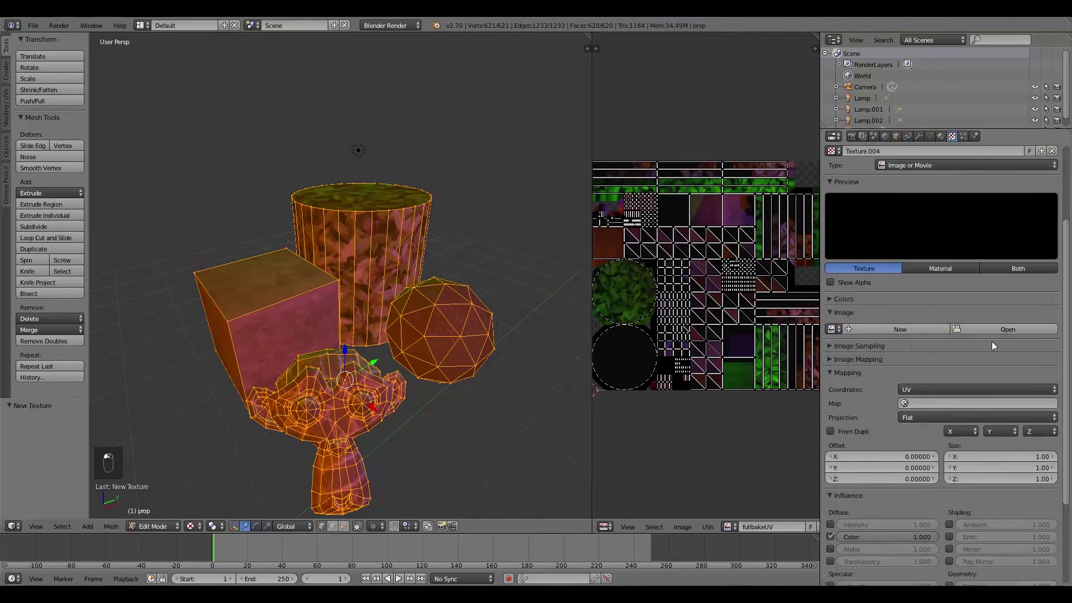
Step: Load fullbakeUV.png from the Desktop as the image of Texture.004
{"action": "scroll", "coordinate": [920, 459], "scroll_direction": "down", "scroll_amount": 4}
{"action": "scroll", "coordinate": [993, 262], "scroll_direction": "up", "scroll_amount": 3}
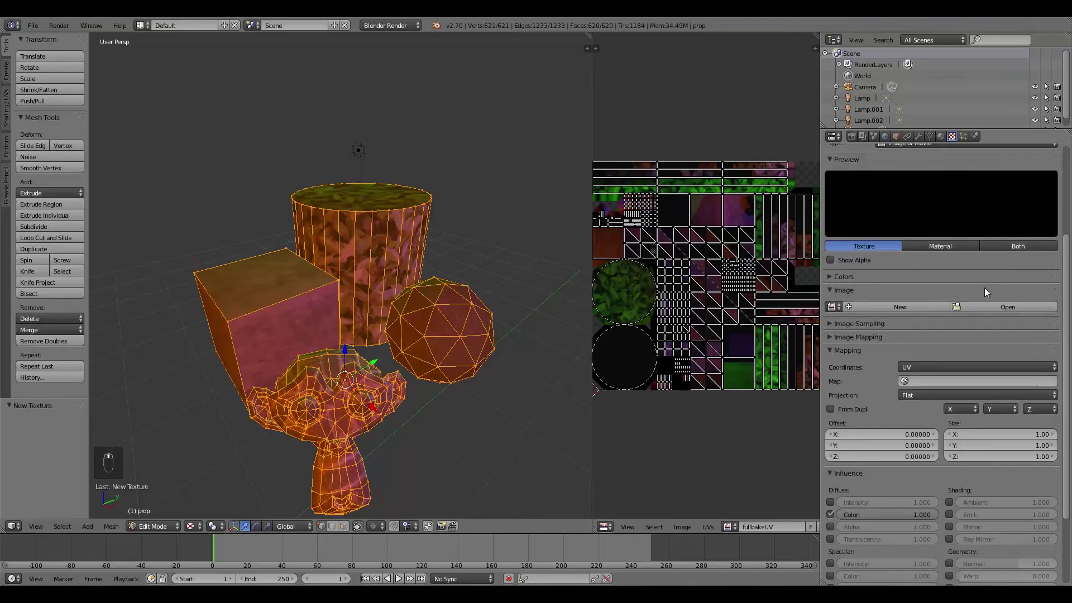
{"action": "left_click", "coordinate": [999, 306]}
{"action": "left_click", "coordinate": [195, 41]}
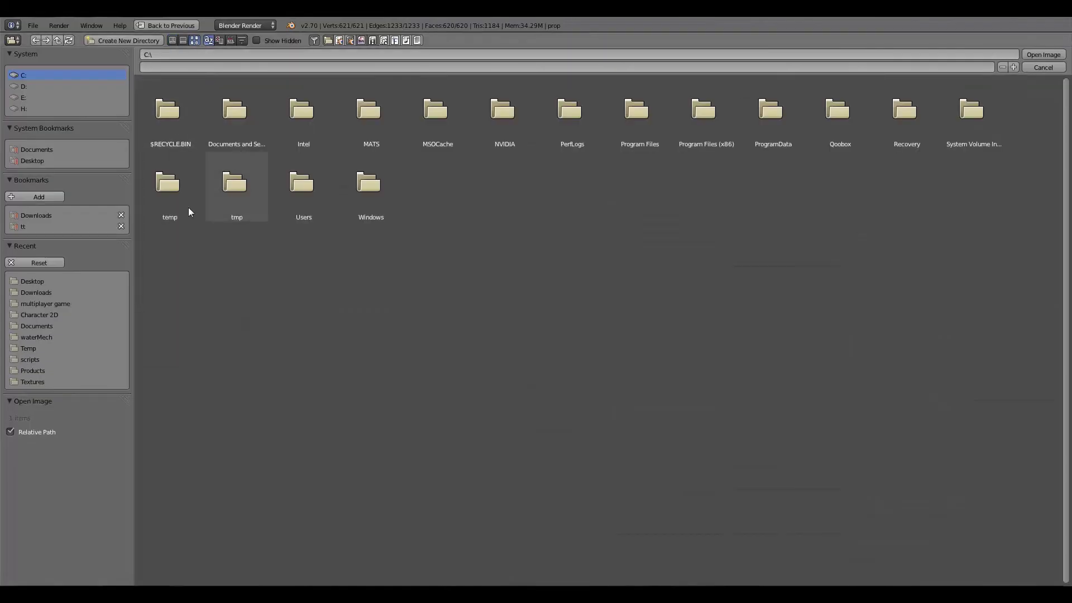
{"action": "left_click", "coordinate": [32, 161]}
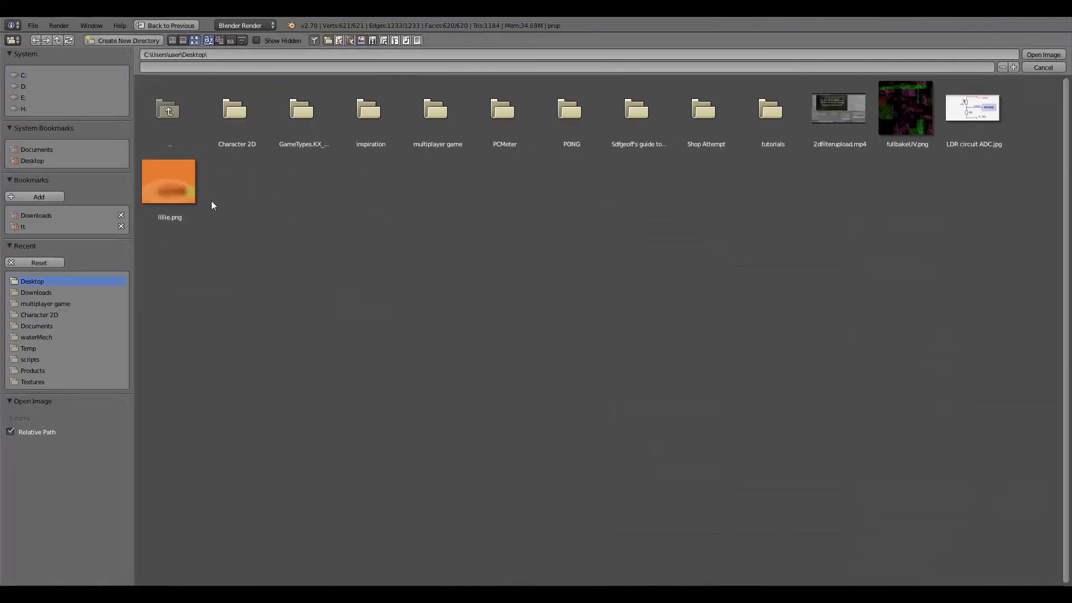
{"action": "left_click", "coordinate": [910, 102]}
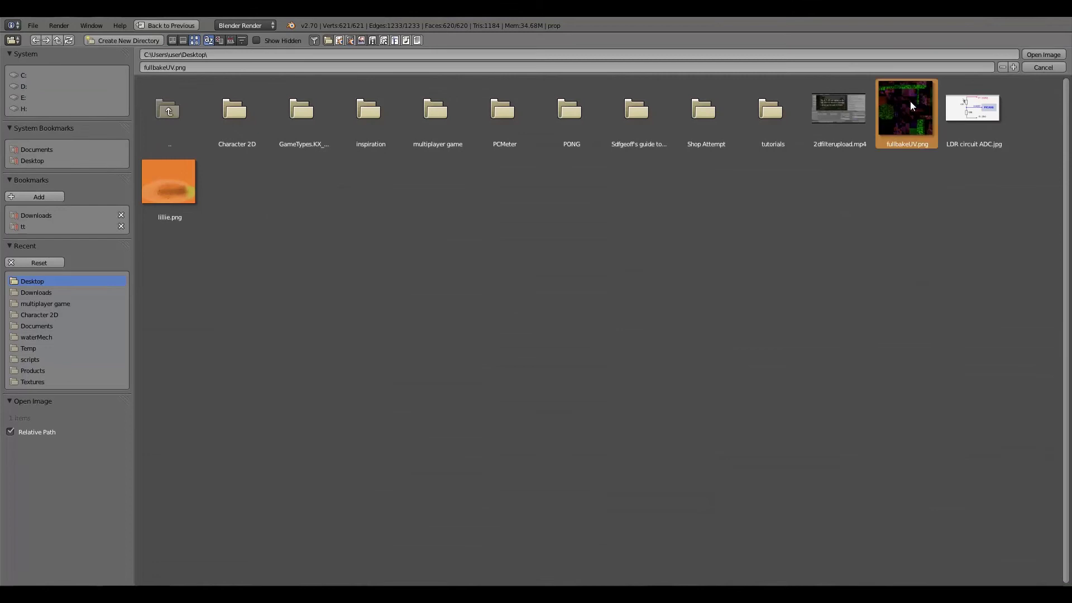
{"action": "left_click", "coordinate": [1038, 55]}
{"action": "scroll", "coordinate": [986, 419], "scroll_direction": "down", "scroll_amount": 8}
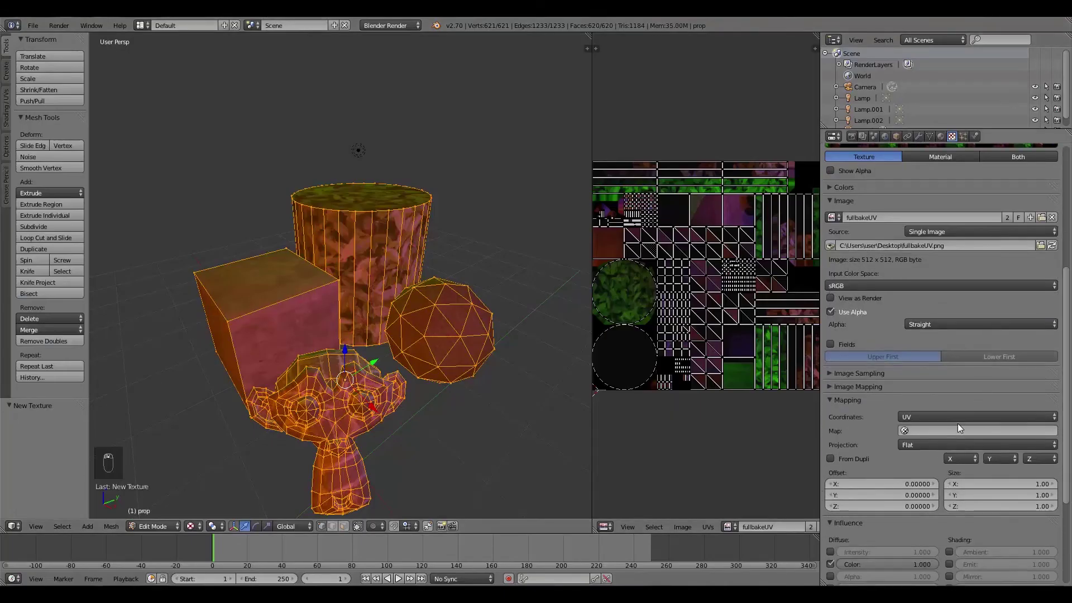
{"action": "scroll", "coordinate": [885, 524], "scroll_direction": "up", "scroll_amount": 9}
{"action": "scroll", "coordinate": [896, 474], "scroll_direction": "up", "scroll_amount": 4}
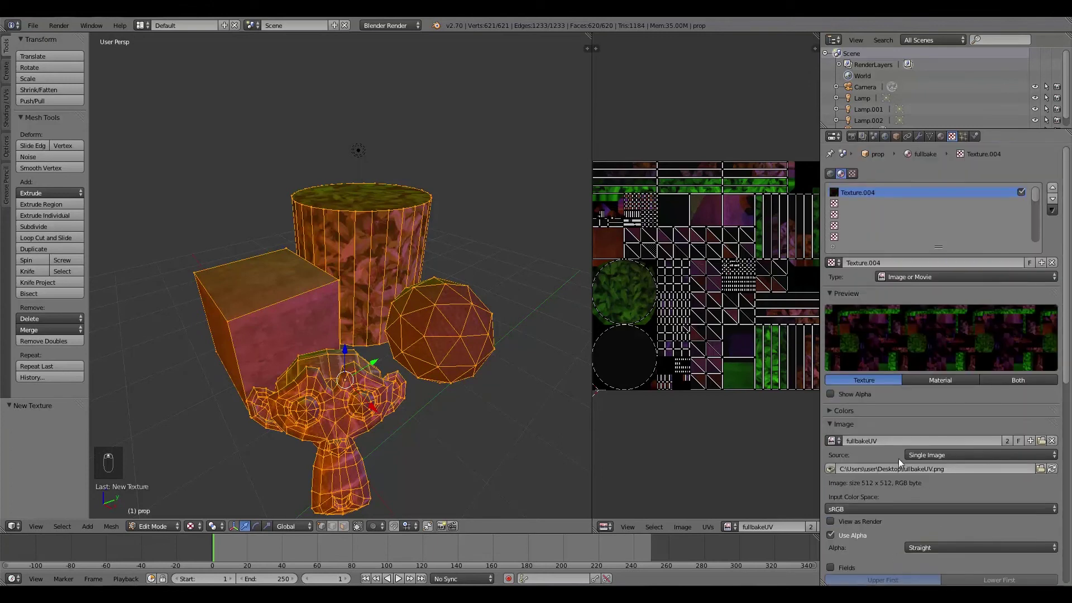
Step: Review the prop's material slots, selecting Material.004 and Material.003
{"action": "left_click", "coordinate": [941, 137]}
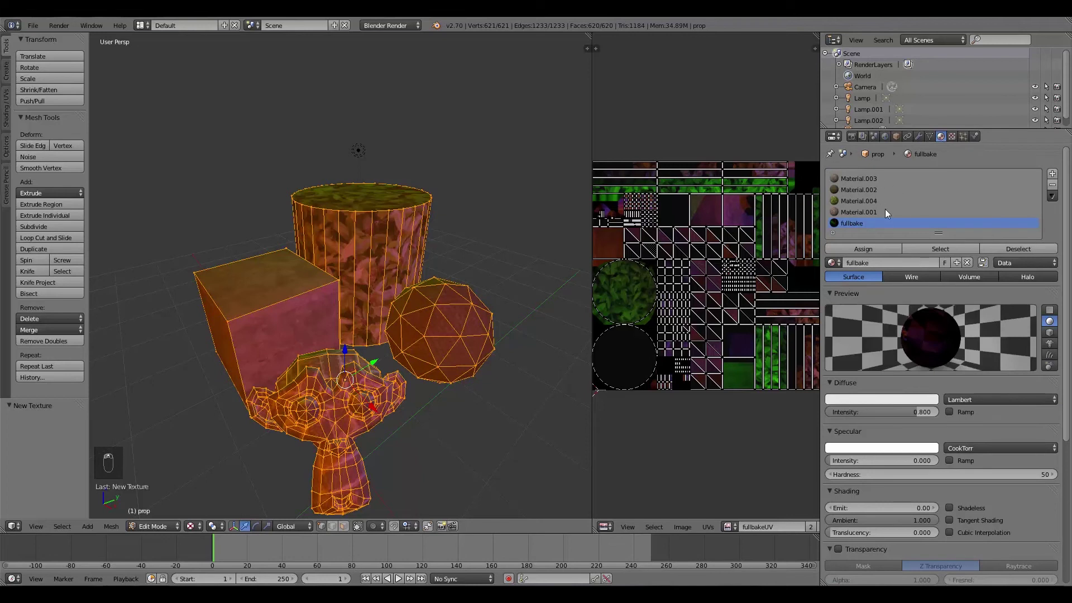
{"action": "left_click", "coordinate": [852, 178]}
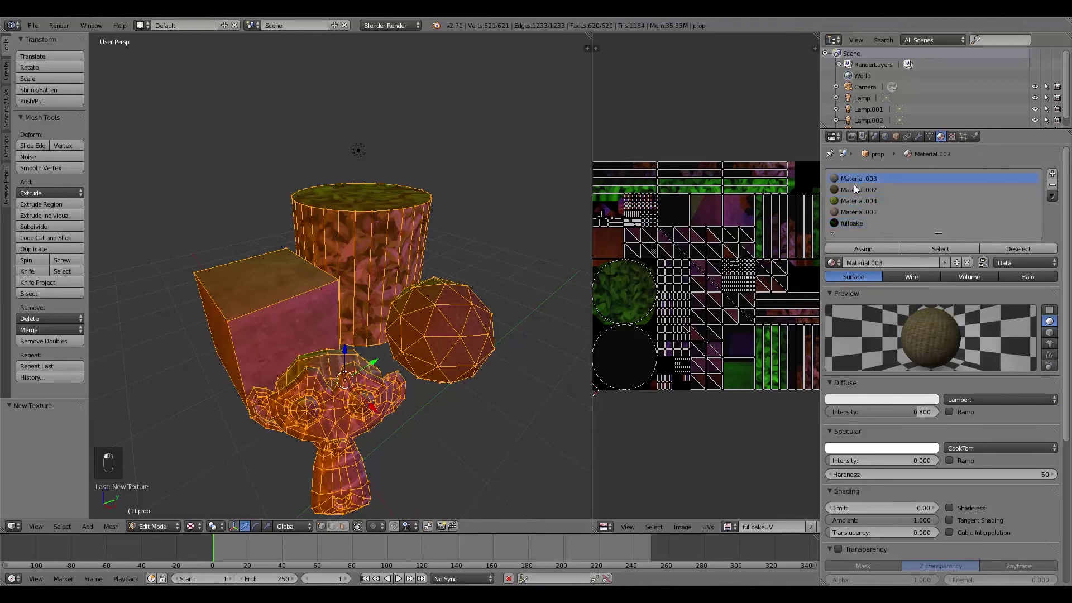
{"action": "left_click", "coordinate": [856, 202]}
{"action": "left_click", "coordinate": [858, 178]}
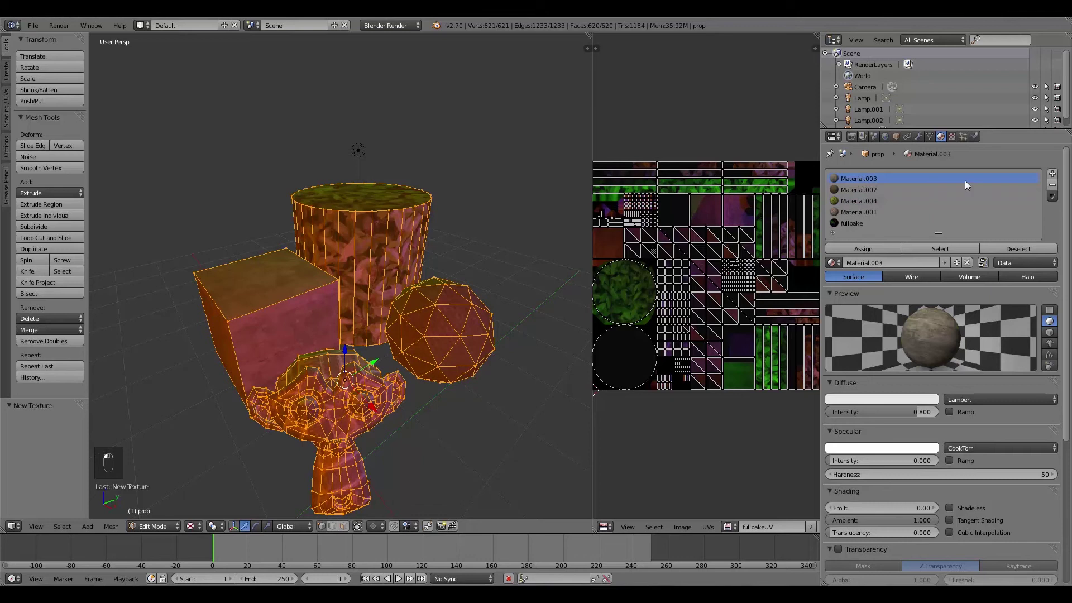
{"action": "left_click", "coordinate": [1052, 184]}
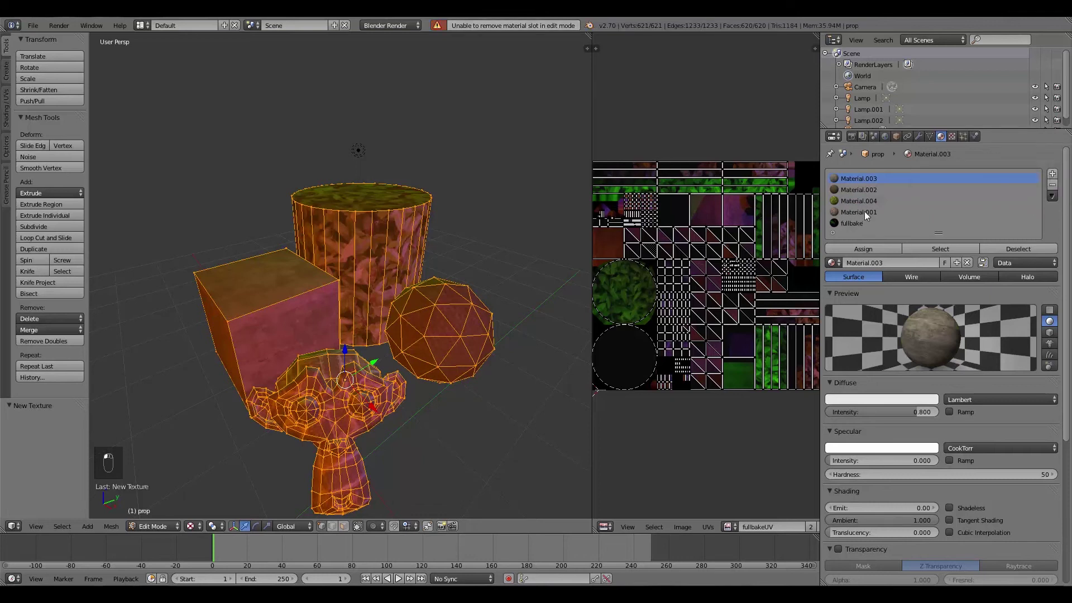
Step: In Object Mode, remove the extra material slots until only fullbake remains
{"action": "key", "text": "Tab"}
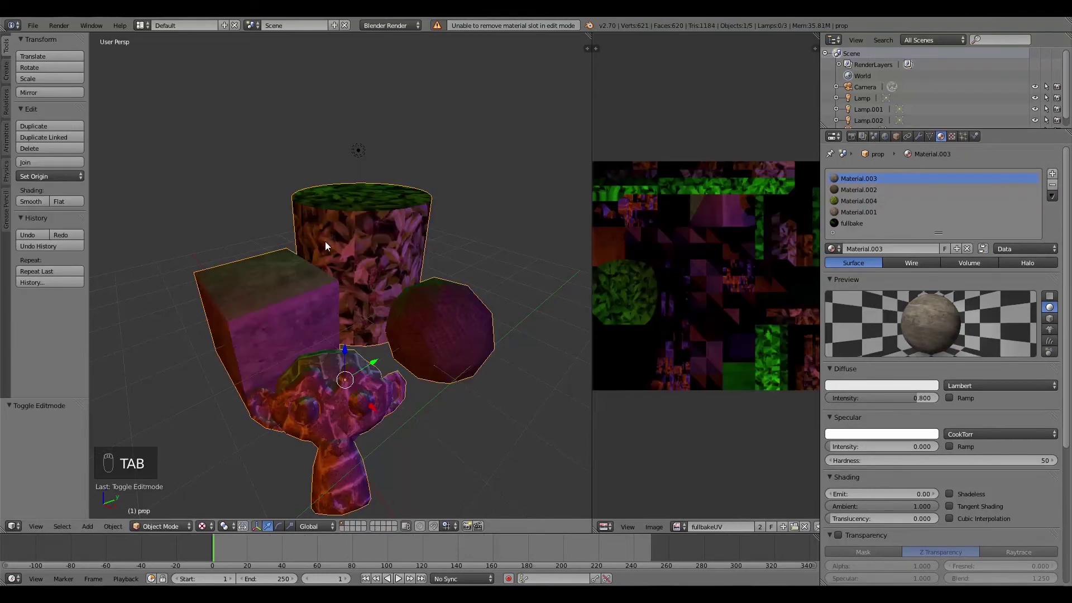
{"action": "left_click", "coordinate": [161, 524]}
{"action": "left_click", "coordinate": [150, 512]}
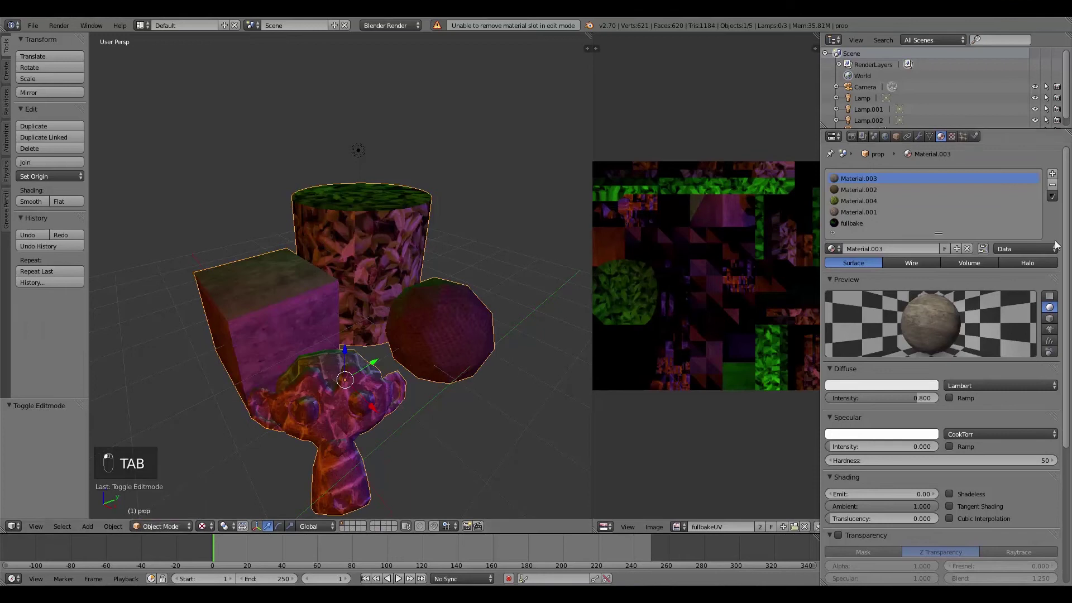
{"action": "left_click", "coordinate": [1052, 185]}
{"action": "left_click", "coordinate": [1052, 185]}
{"action": "left_click", "coordinate": [1052, 185]}
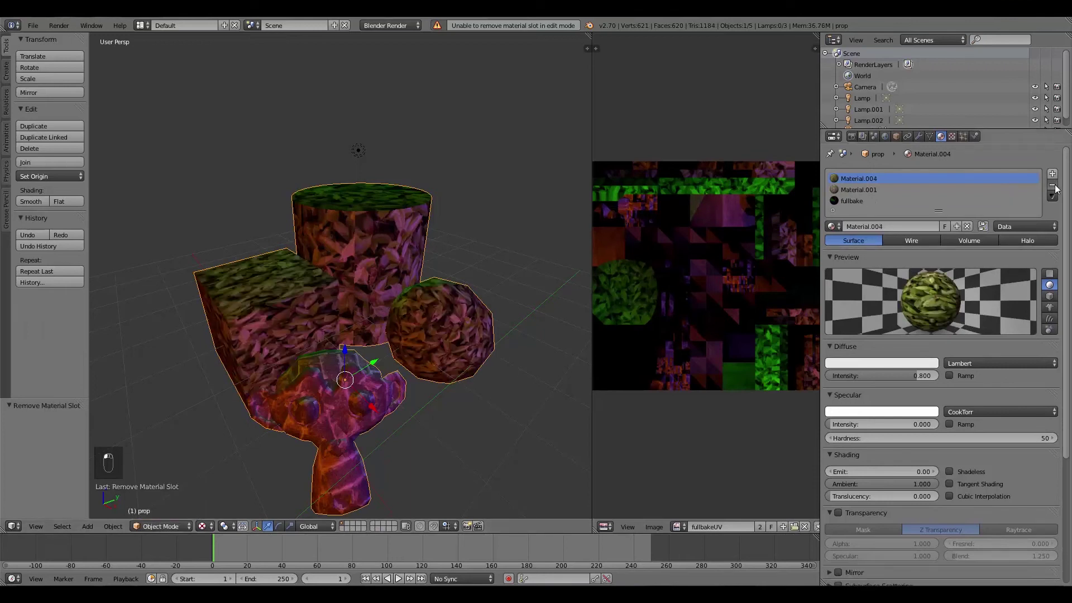
{"action": "left_click", "coordinate": [1053, 186]}
Step: Delete the TextureUV map, leaving FullBakeUV as the only UV map
{"action": "middle_click_drag", "start_coordinate": [323, 369], "coordinate": [388, 303]}
{"action": "middle_click_drag", "start_coordinate": [484, 344], "coordinate": [332, 363]}
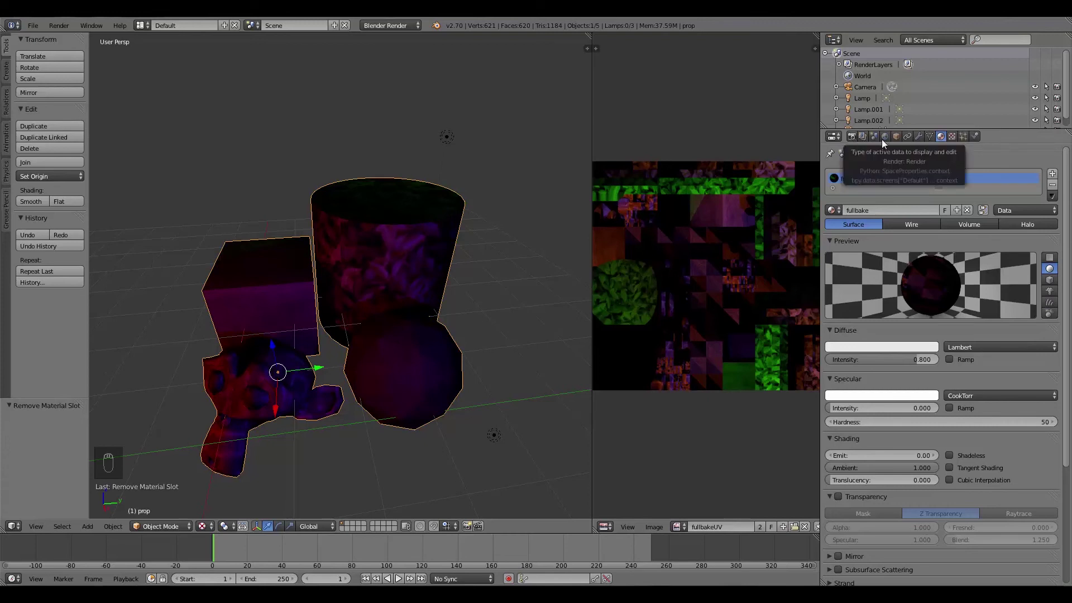
{"action": "left_click", "coordinate": [929, 137]}
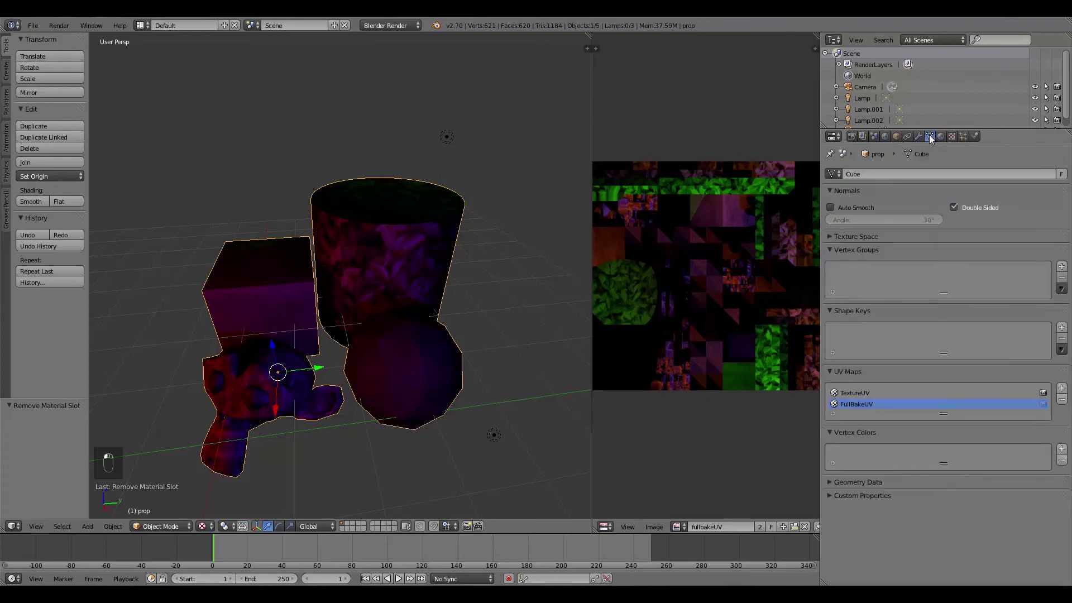
{"action": "left_click", "coordinate": [849, 393]}
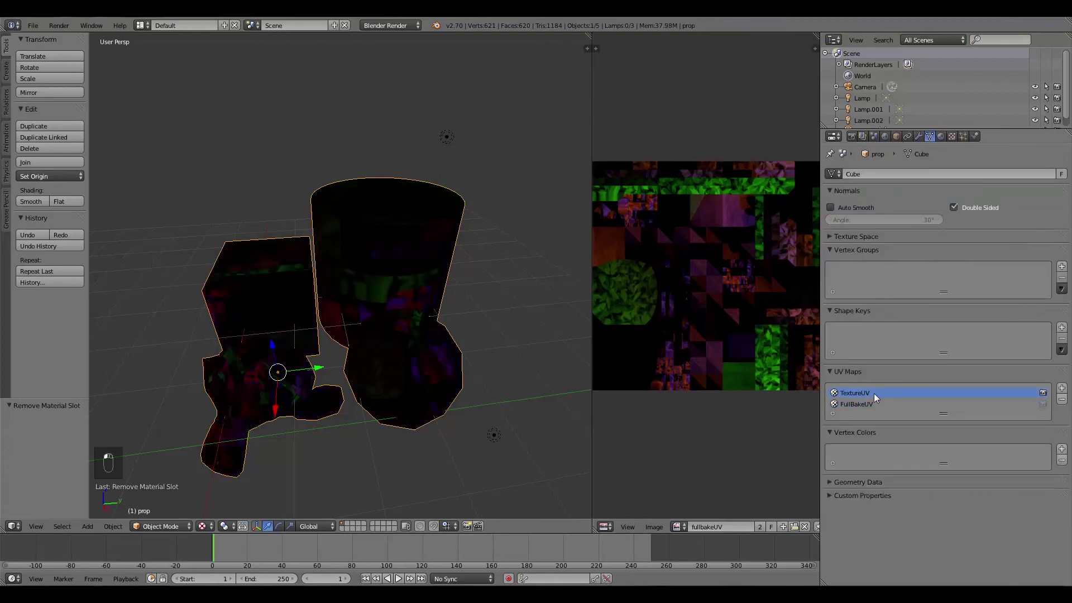
{"action": "left_click", "coordinate": [1061, 399]}
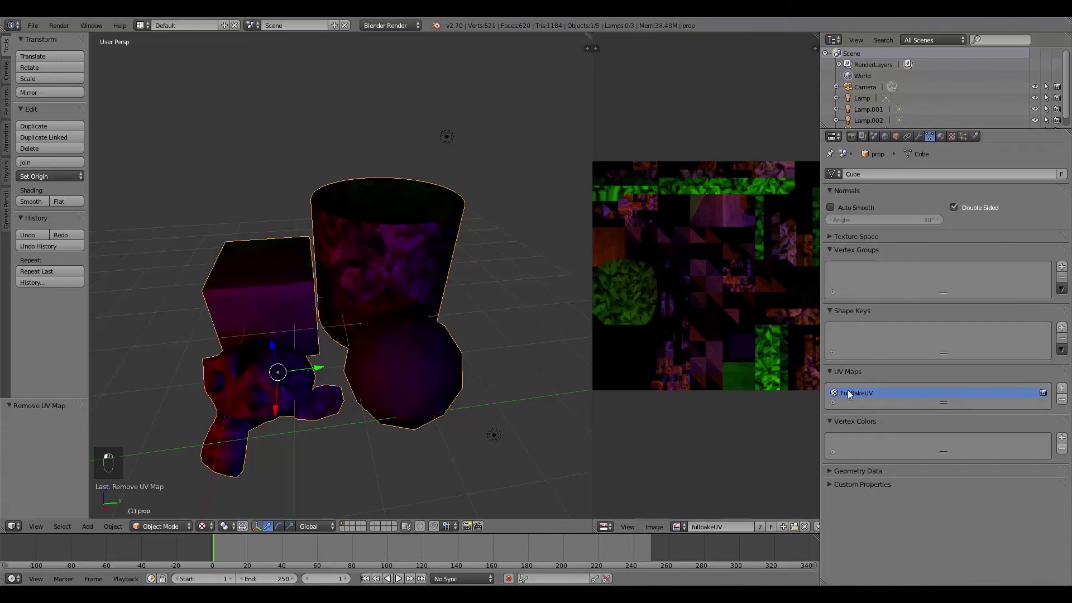
{"action": "middle_click_drag", "start_coordinate": [240, 340], "coordinate": [426, 338]}
Step: Check the Lamp, Lamp.001 and Lamp.002, then select the joined prop mesh
{"action": "right_click", "coordinate": [437, 285]}
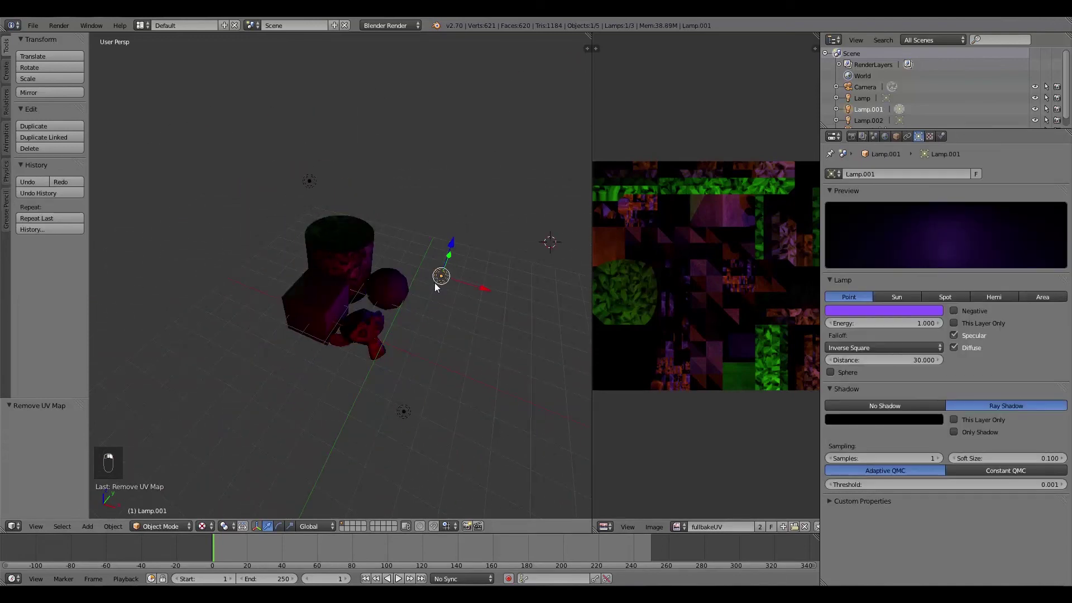
{"action": "right_click", "coordinate": [300, 314]}
{"action": "middle_click_drag", "start_coordinate": [297, 337], "coordinate": [380, 337]}
{"action": "right_click", "coordinate": [522, 307]}
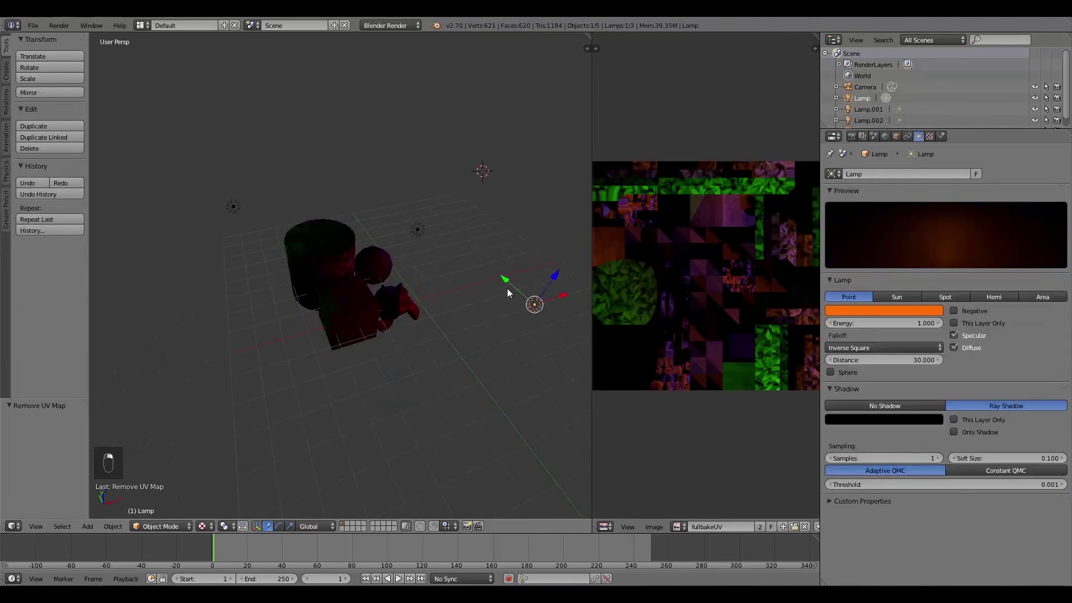
{"action": "right_click", "coordinate": [408, 228]}
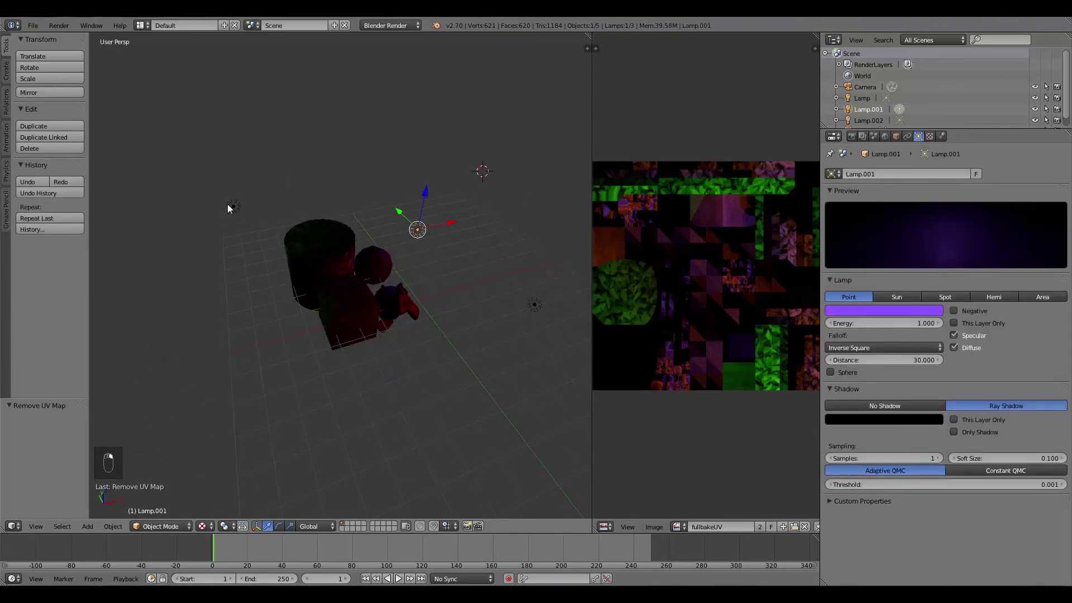
{"action": "right_click", "coordinate": [230, 207]}
{"action": "middle_click_drag", "start_coordinate": [230, 207], "coordinate": [335, 270]}
{"action": "middle_click_drag", "start_coordinate": [340, 325], "coordinate": [431, 304]}
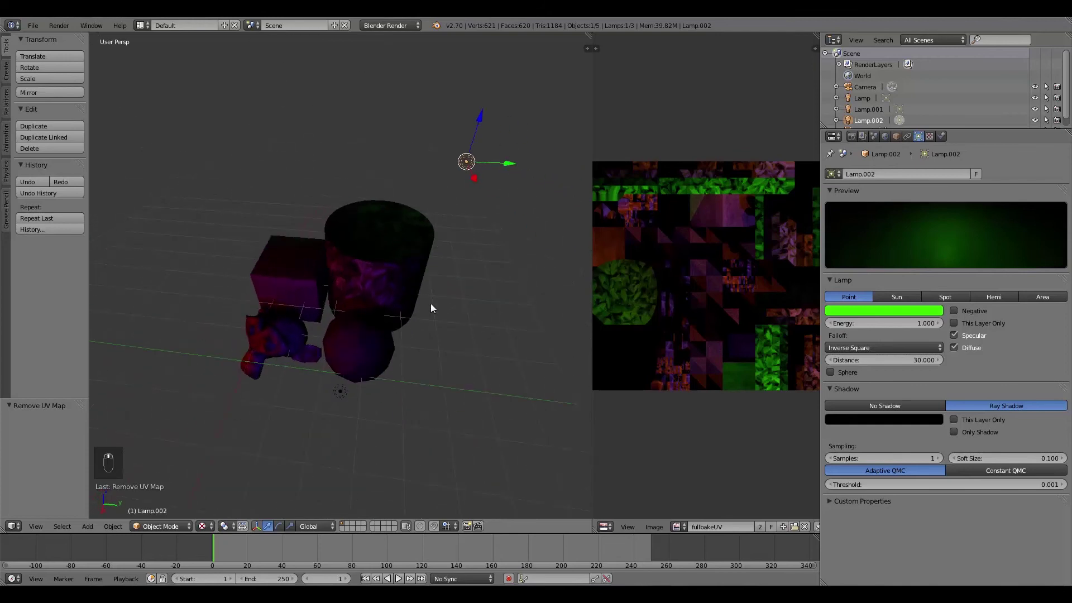
{"action": "right_click", "coordinate": [379, 248]}
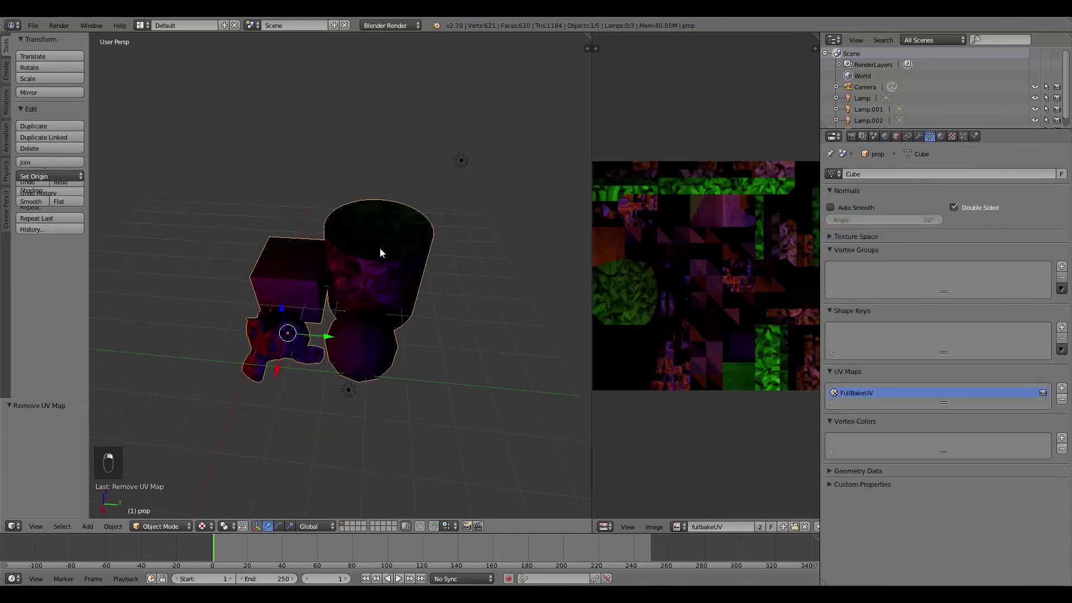
Step: Turn on Shadeless for the fullbake material
{"action": "left_click", "coordinate": [941, 136]}
{"action": "scroll", "coordinate": [940, 434], "scroll_direction": "down", "scroll_amount": 3}
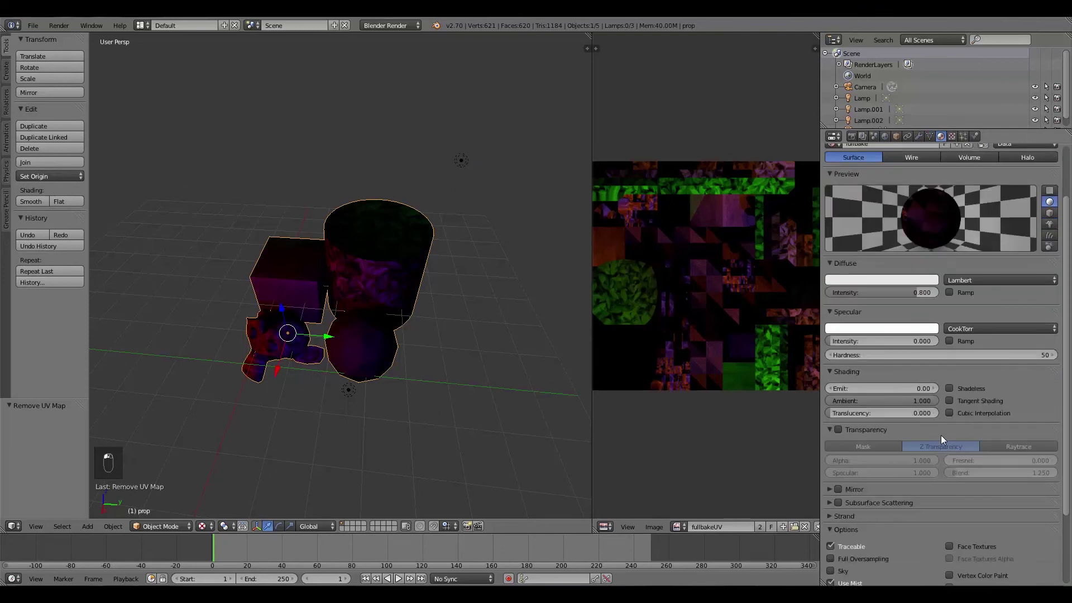
{"action": "left_click", "coordinate": [950, 389]}
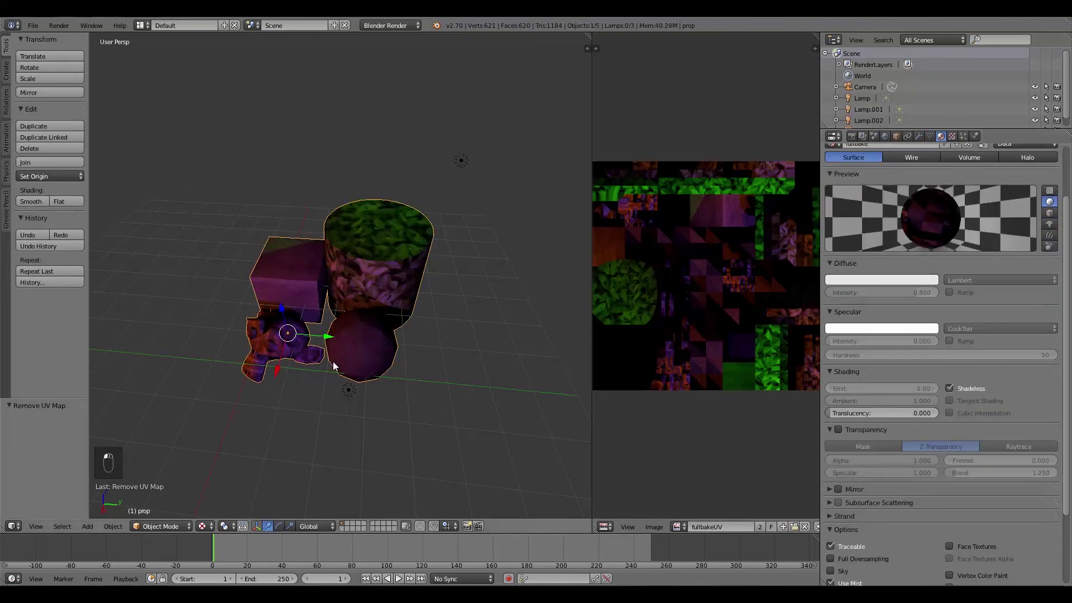
{"action": "middle_click_drag", "start_coordinate": [391, 357], "coordinate": [354, 355]}
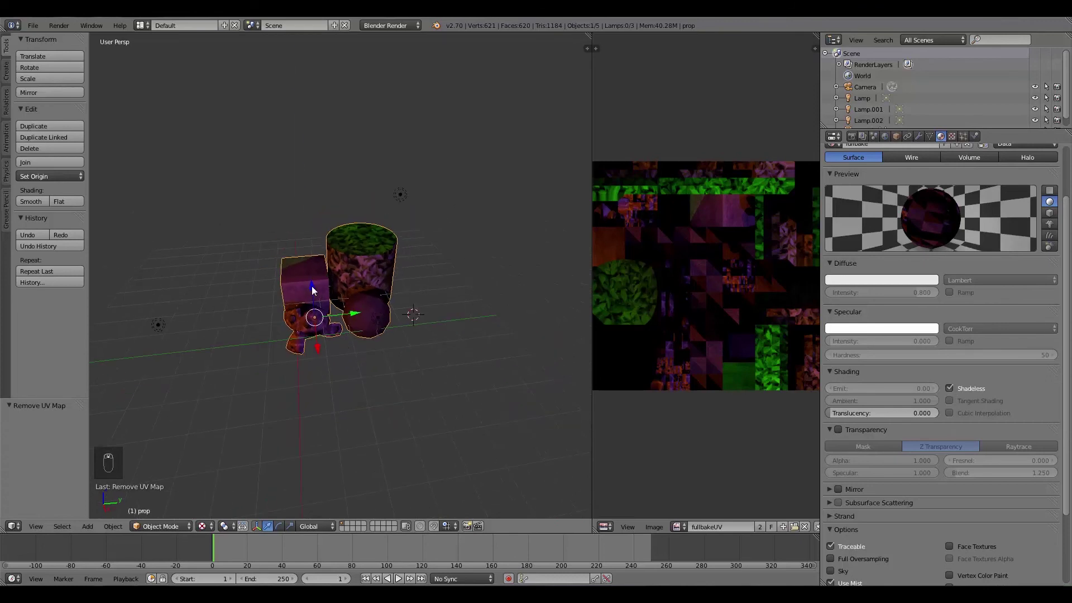
Step: Move the prop vertically along Z to a new lower height
{"action": "key", "text": "g"}
{"action": "key", "text": "z"}
{"action": "left_click", "coordinate": [303, 182]}
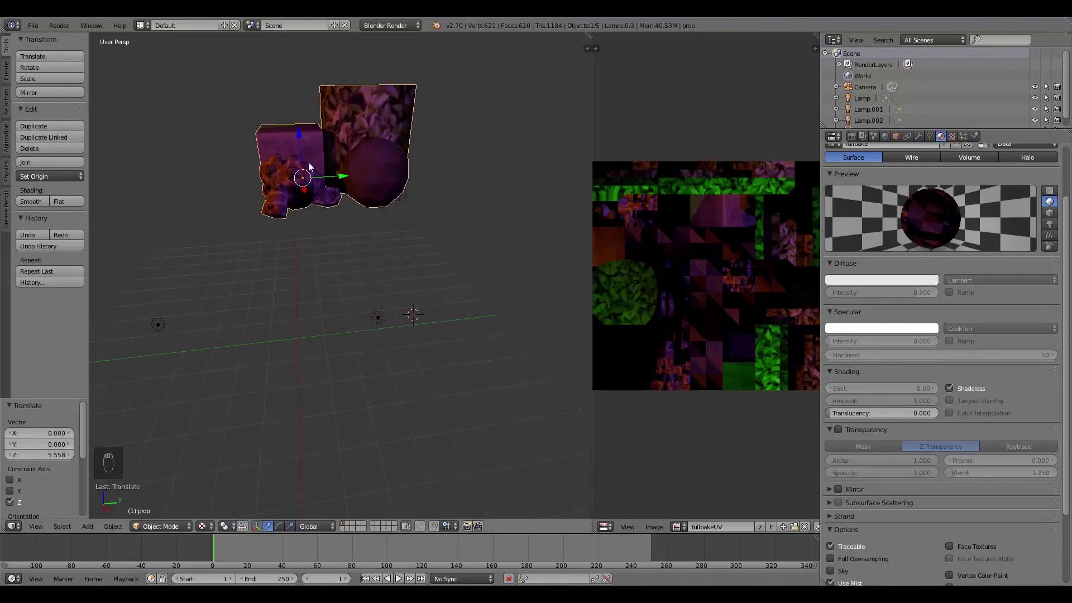
{"action": "middle_click_drag", "start_coordinate": [303, 182], "coordinate": [394, 229]}
{"action": "key", "text": "g"}
{"action": "key", "text": "z"}
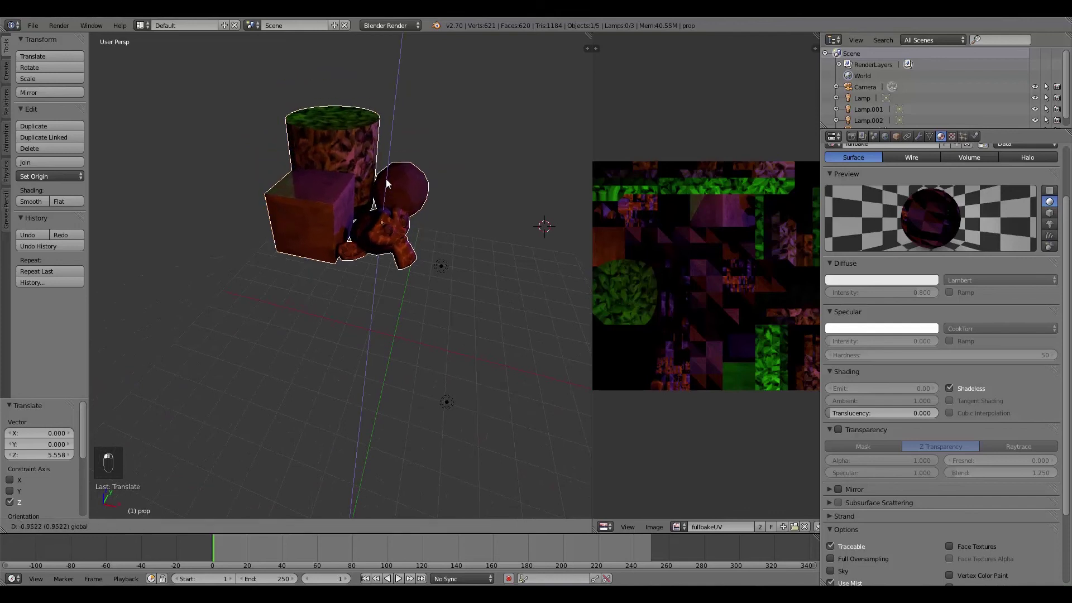
{"action": "left_click", "coordinate": [385, 179]}
{"action": "middle_click_drag", "start_coordinate": [385, 179], "coordinate": [402, 212]}
{"action": "scroll", "coordinate": [402, 212], "scroll_direction": "down", "scroll_amount": 2}
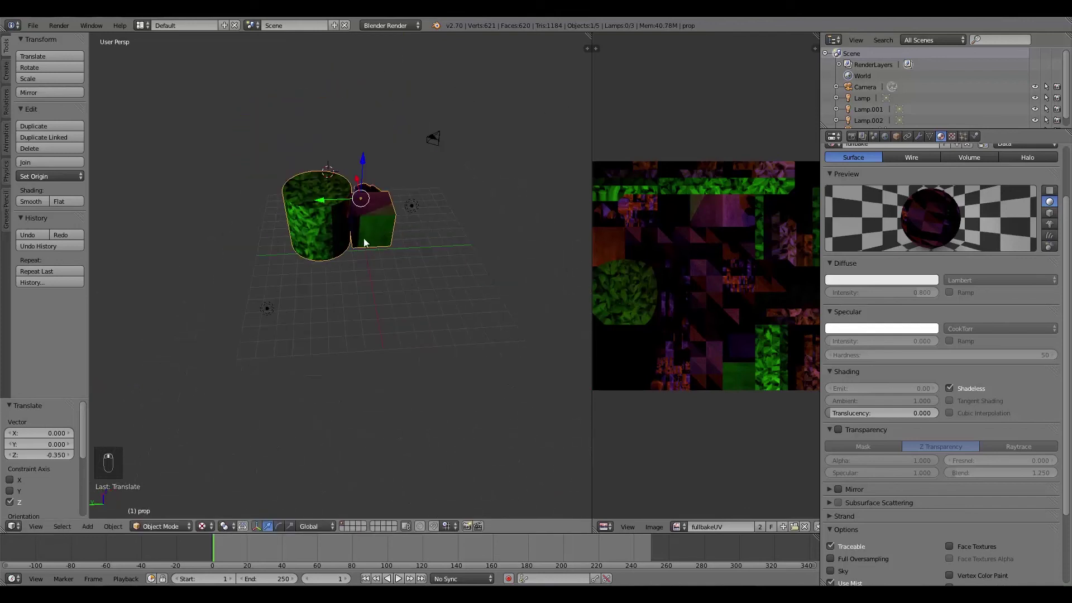
{"action": "middle_click_drag", "start_coordinate": [355, 299], "coordinate": [440, 285]}
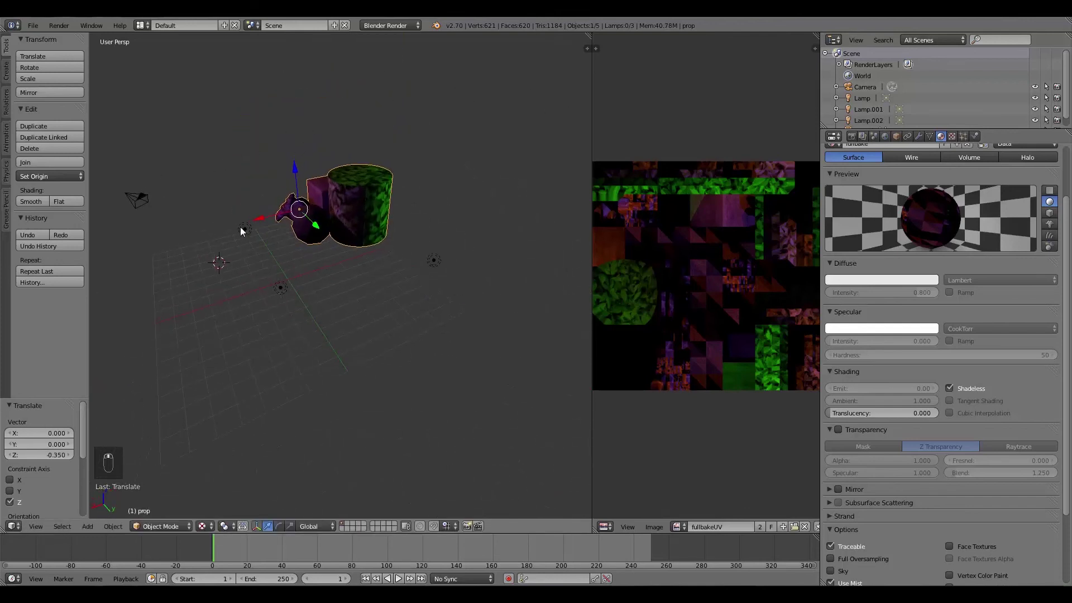
Step: Move Lamp, Lamp.001 and Lamp.002 to another layer, then reselect the prop
{"action": "right_click", "coordinate": [244, 230]}
{"action": "right_click", "coordinate": [281, 285], "text": "shift"}
{"action": "right_click", "coordinate": [435, 260], "text": "shift"}
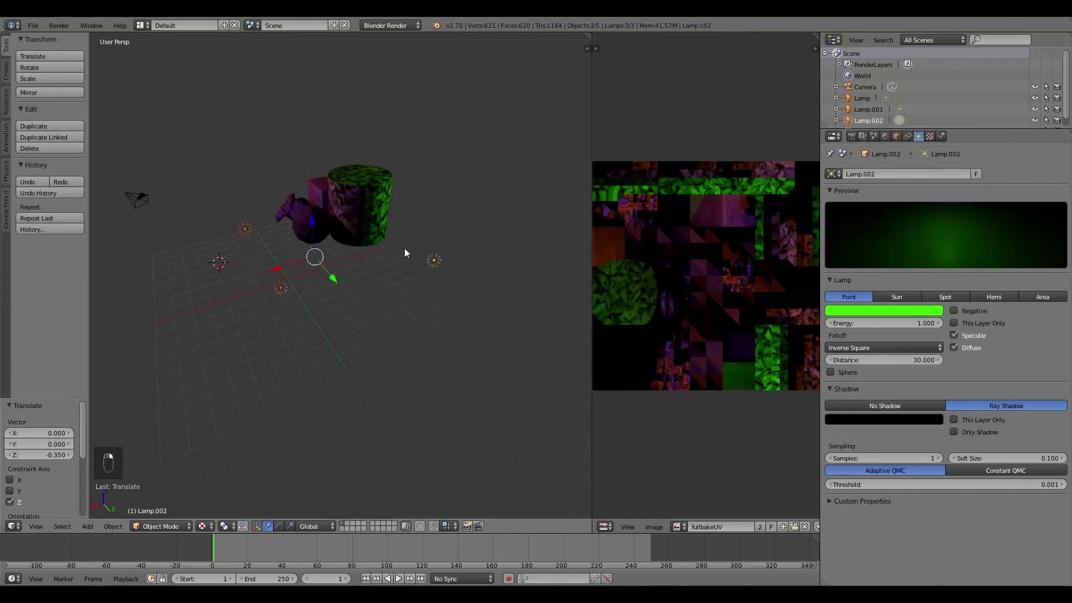
{"action": "key", "text": "m"}
{"action": "left_click", "coordinate": [494, 268]}
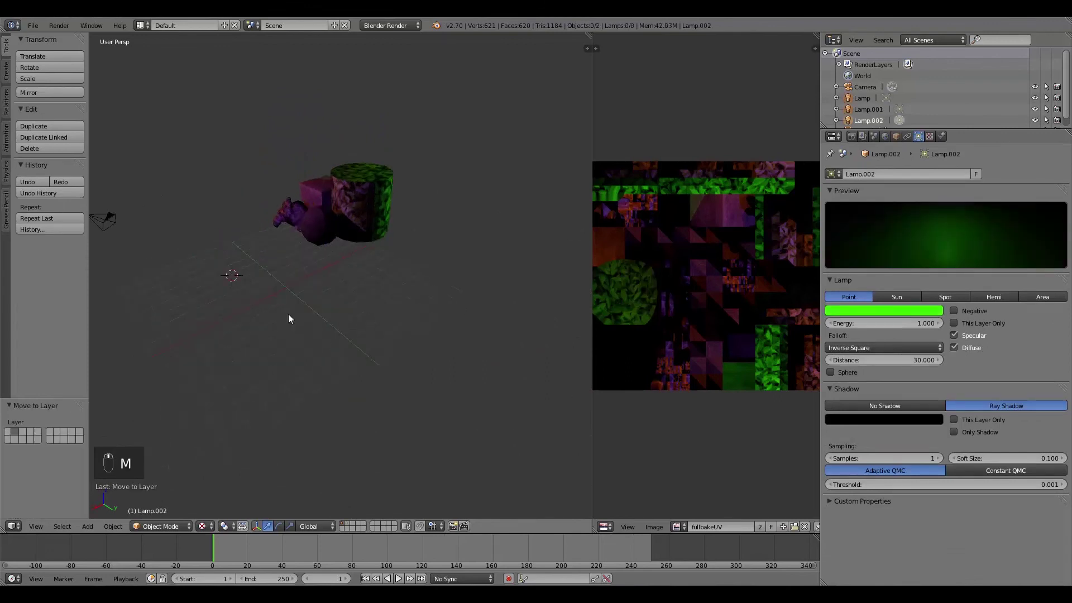
{"action": "right_click", "coordinate": [341, 197]}
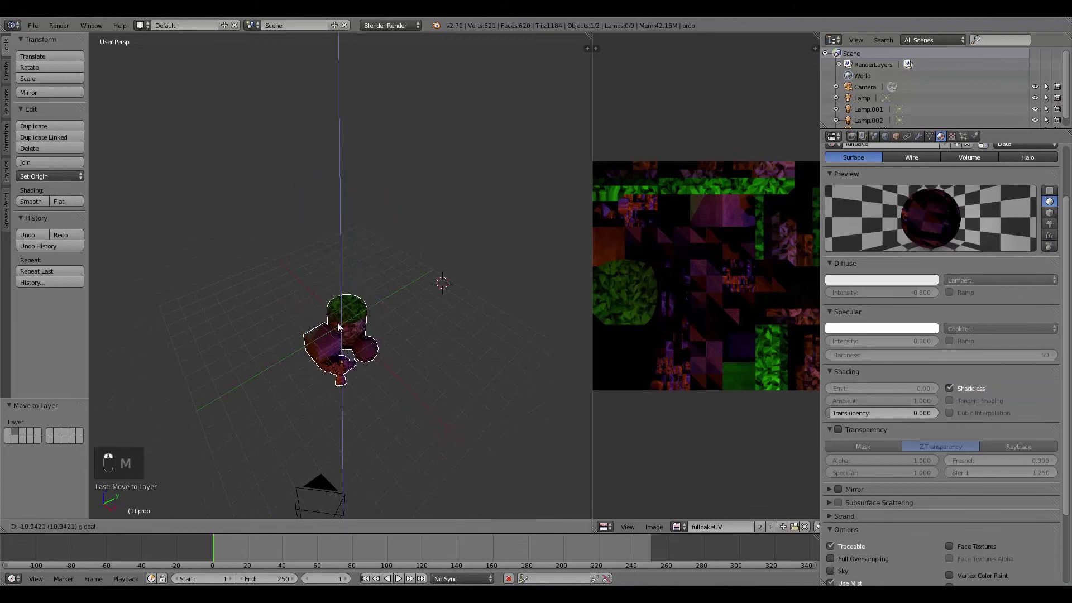
{"action": "left_click", "coordinate": [403, 144]}
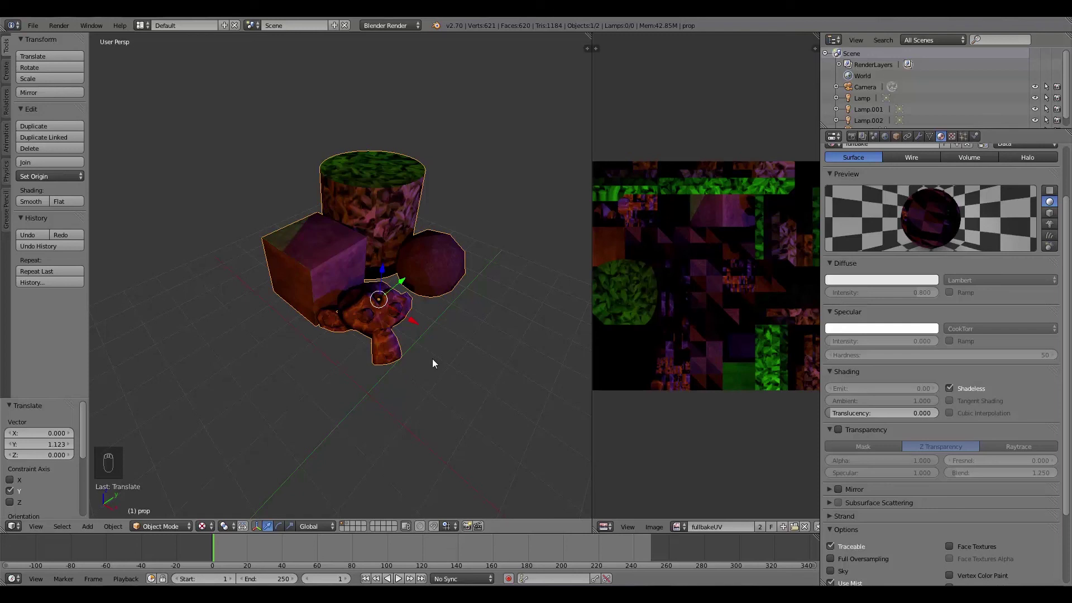
{"action": "middle_click_drag", "start_coordinate": [433, 361], "coordinate": [329, 303]}
{"action": "middle_click_drag", "start_coordinate": [319, 250], "coordinate": [340, 300]}
{"action": "scroll", "coordinate": [195, 297], "scroll_direction": "up", "scroll_amount": 5}
{"action": "scroll", "coordinate": [318, 305], "scroll_direction": "down", "scroll_amount": 4}
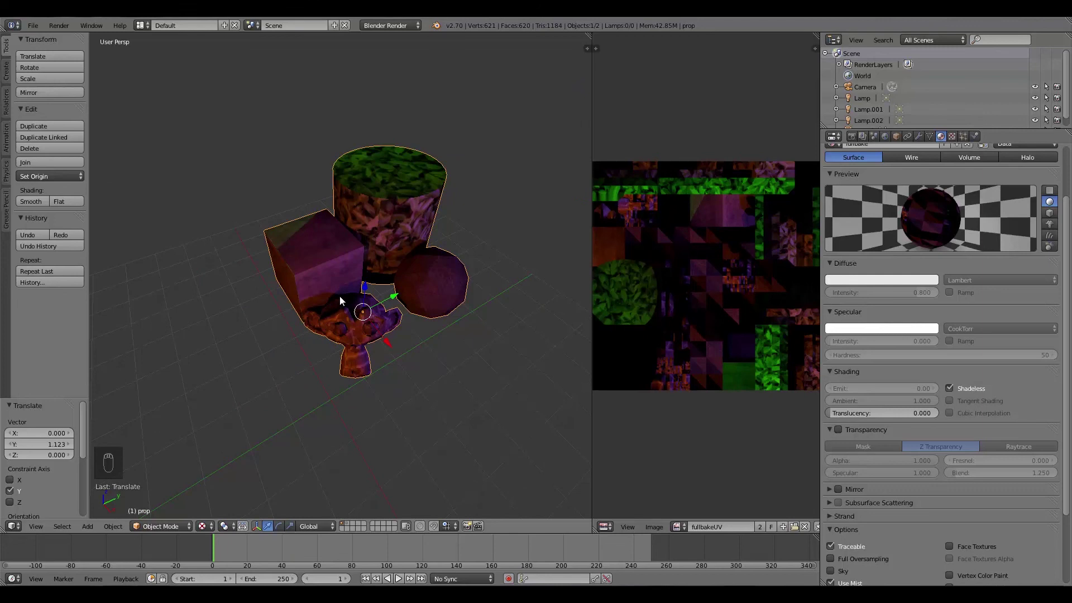
{"action": "scroll", "coordinate": [340, 301], "scroll_direction": "up", "scroll_amount": 2}
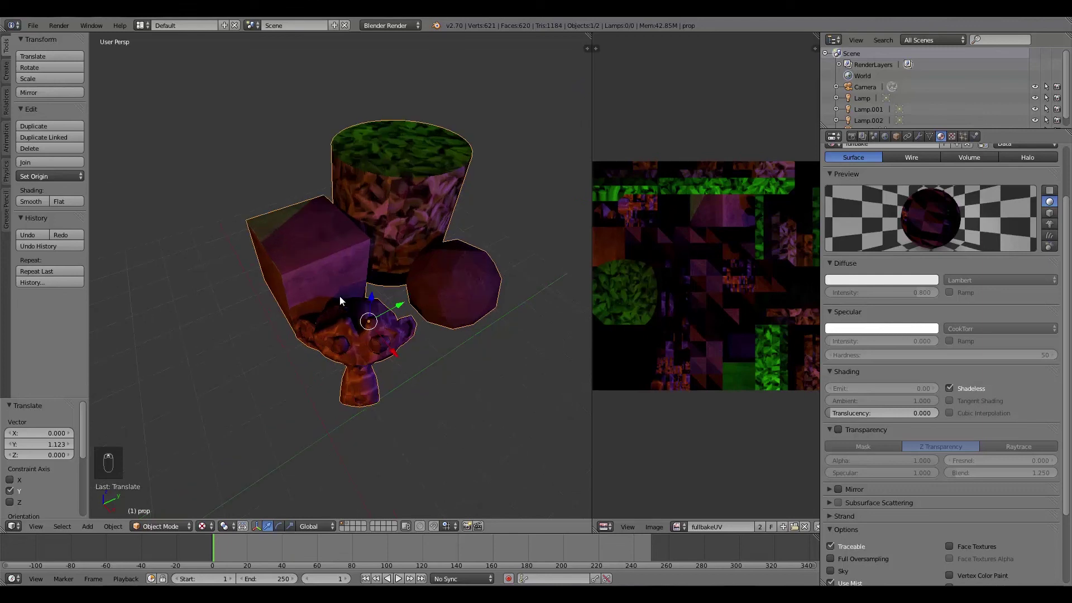
{"action": "middle_click_drag", "start_coordinate": [342, 305], "coordinate": [403, 330]}
{"action": "scroll", "coordinate": [411, 326], "scroll_direction": "down", "scroll_amount": 3}
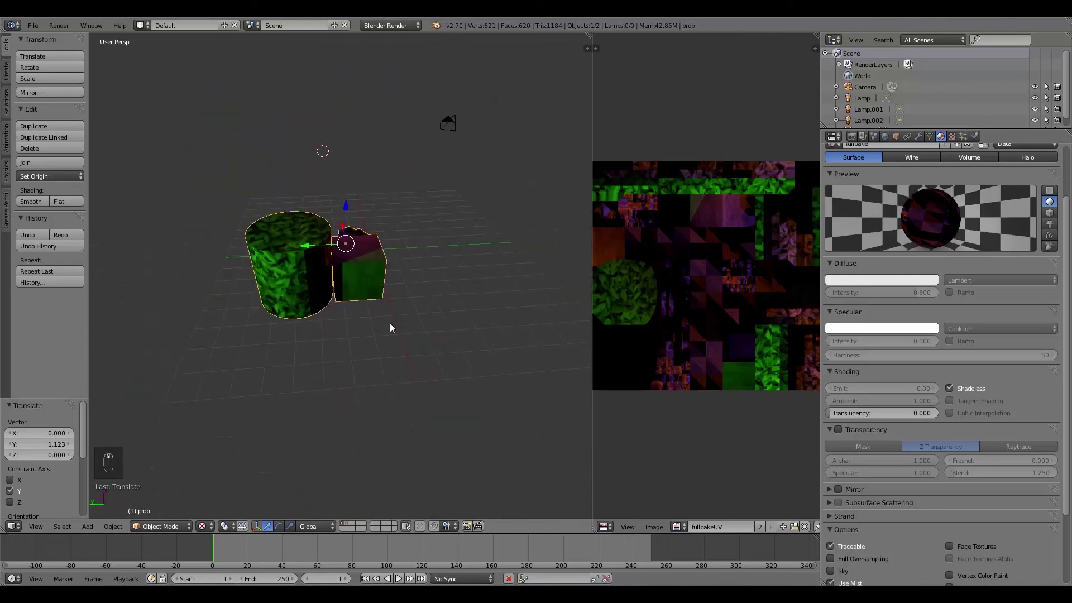